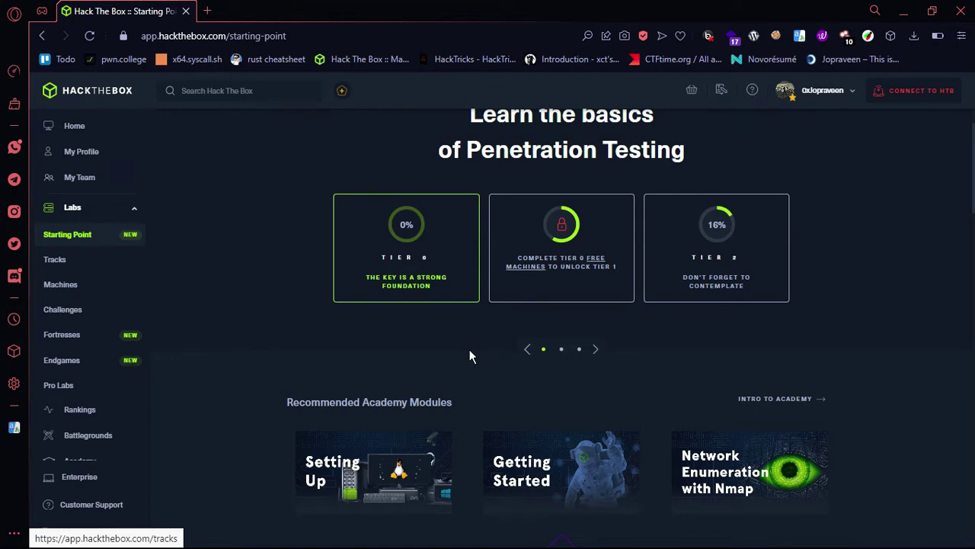
Step: Scroll down to the Tier 0 Meow machine and bring up the Connect To HTB VPN server list
{"action": "scroll", "coordinate": [470, 355], "scroll_direction": "up", "scroll_amount": 1}
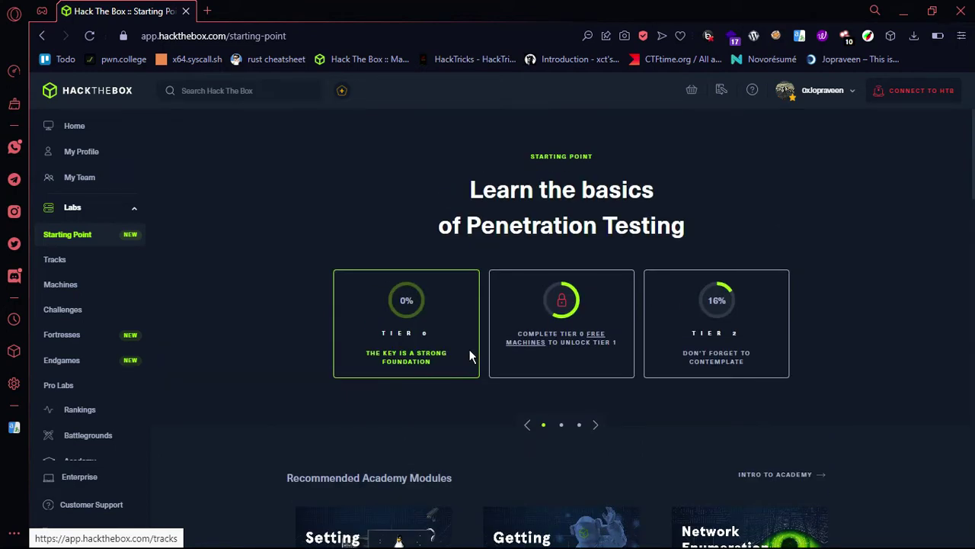
{"action": "scroll", "coordinate": [470, 353], "scroll_direction": "down", "scroll_amount": 5}
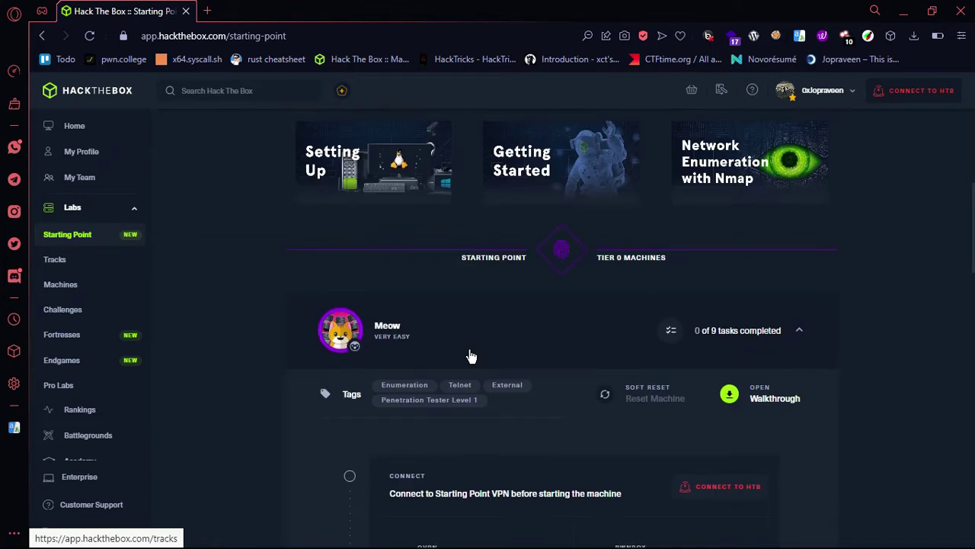
{"action": "scroll", "coordinate": [468, 355], "scroll_direction": "down", "scroll_amount": 1}
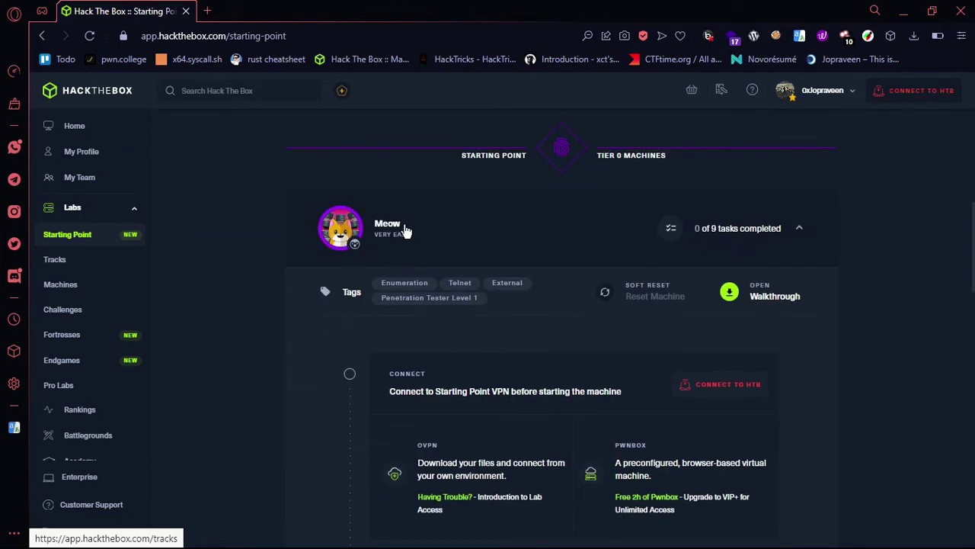
{"action": "scroll", "coordinate": [469, 312], "scroll_direction": "down", "scroll_amount": 1}
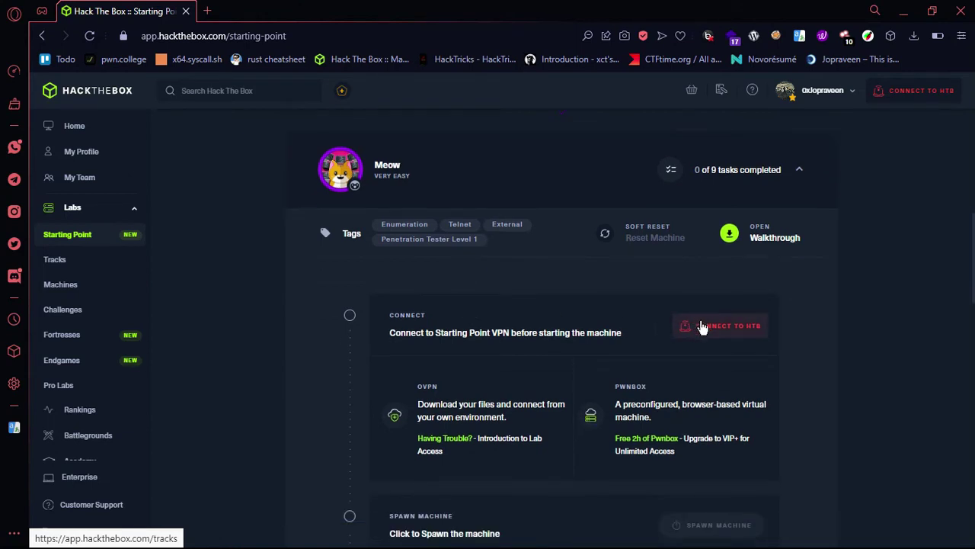
{"action": "scroll", "coordinate": [701, 326], "scroll_direction": "down", "scroll_amount": 1}
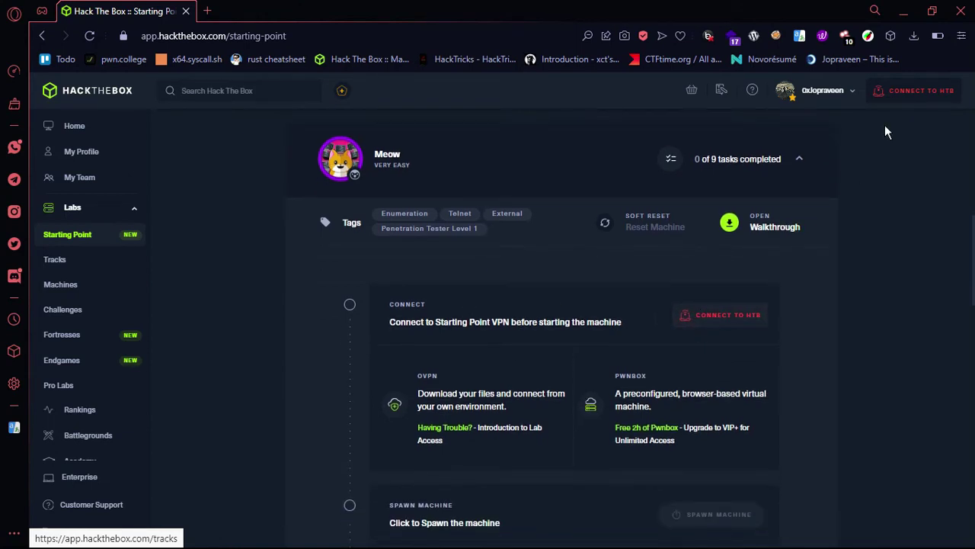
{"action": "left_click", "coordinate": [910, 90]}
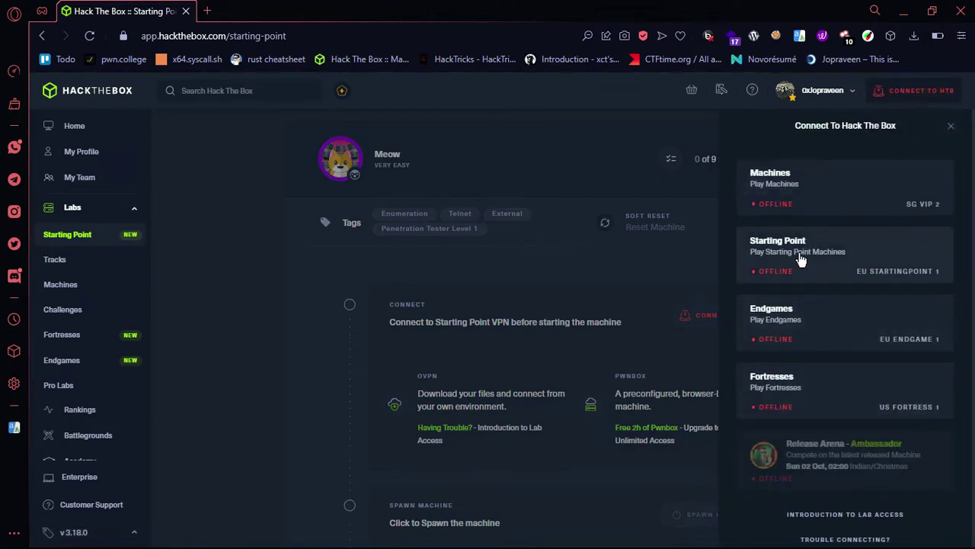
{"action": "key", "text": "super+0"}
Step: Start the Starting Point OpenVPN tunnel with sudo openvpn, authenticating with the account password
{"action": "type", "text": "o"}
{"action": "key", "text": "Right"}
{"action": "key", "text": "Return"}
{"action": "key", "text": "Up"}
{"action": "key", "text": "ctrl+l"}
{"action": "key", "text": "ctrl+a"}
{"action": "type", "text": "sudo"}
{"action": "key", "text": "Return"}
{"action": "type", "text": "kali"}
{"action": "key", "text": "Return"}
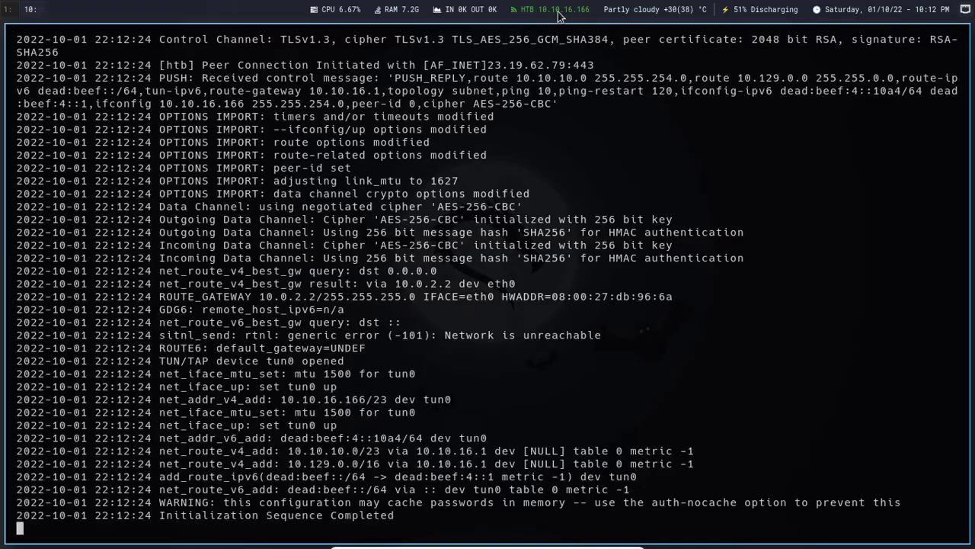
{"action": "key", "text": "alt+Tab"}
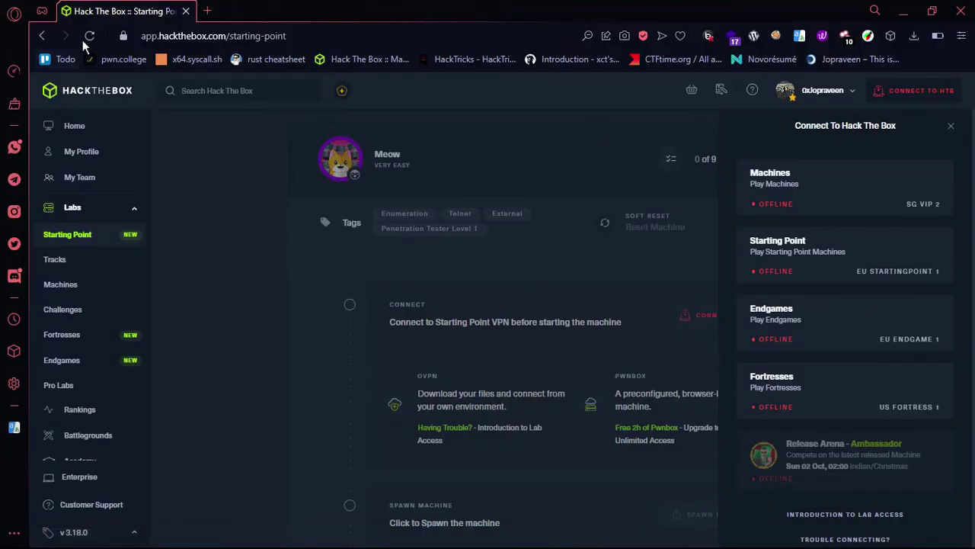
Step: Reload the Starting Point page and spawn the Meow machine, waiting for it to come online
{"action": "left_click", "coordinate": [88, 37]}
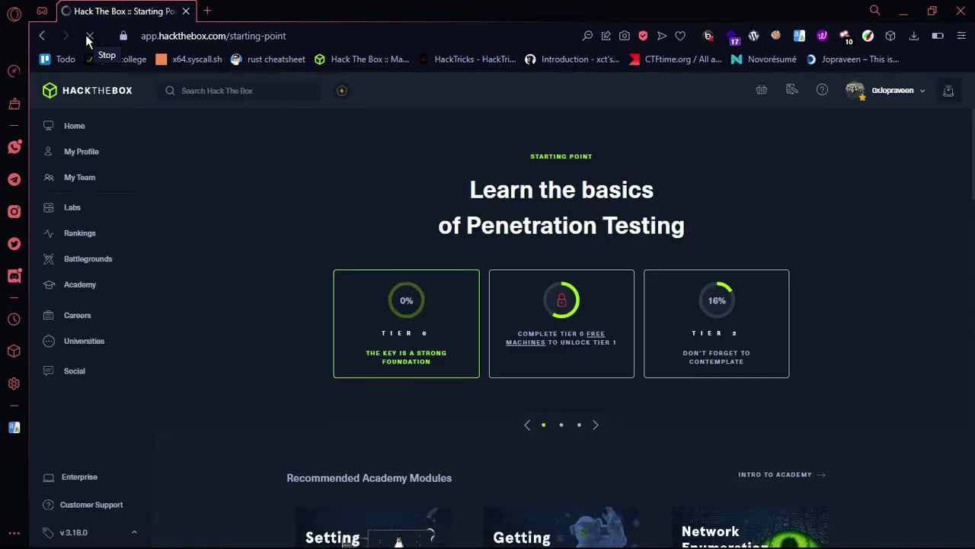
{"action": "scroll", "coordinate": [212, 158], "scroll_direction": "down", "scroll_amount": 1}
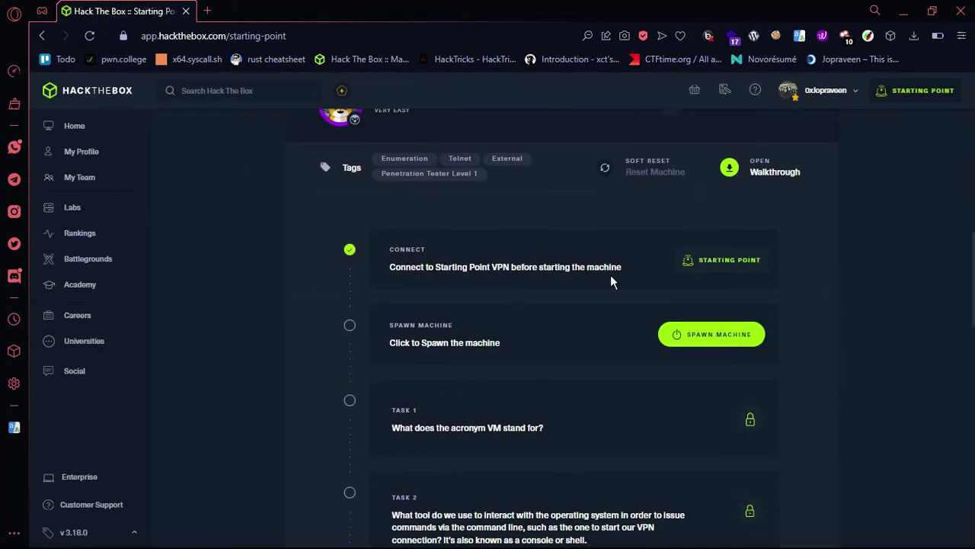
{"action": "left_click", "coordinate": [681, 335]}
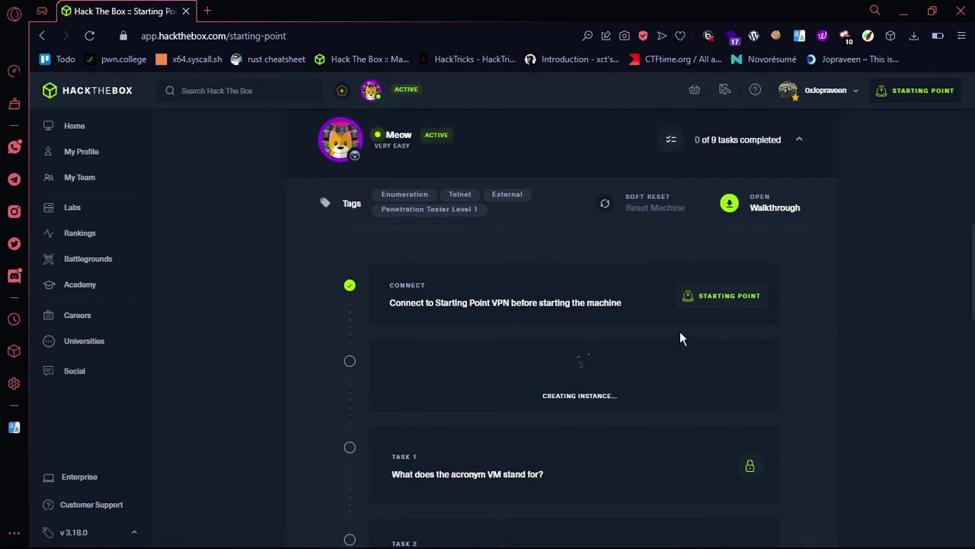
{"action": "scroll", "coordinate": [503, 453], "scroll_direction": "down", "scroll_amount": 3}
{"action": "scroll", "coordinate": [595, 285], "scroll_direction": "up", "scroll_amount": 2}
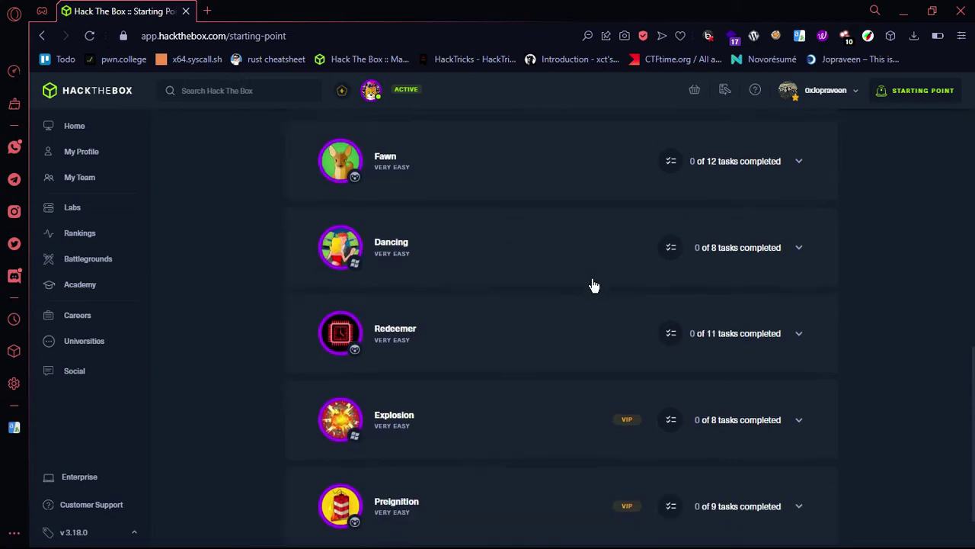
{"action": "scroll", "coordinate": [609, 276], "scroll_direction": "up", "scroll_amount": 2}
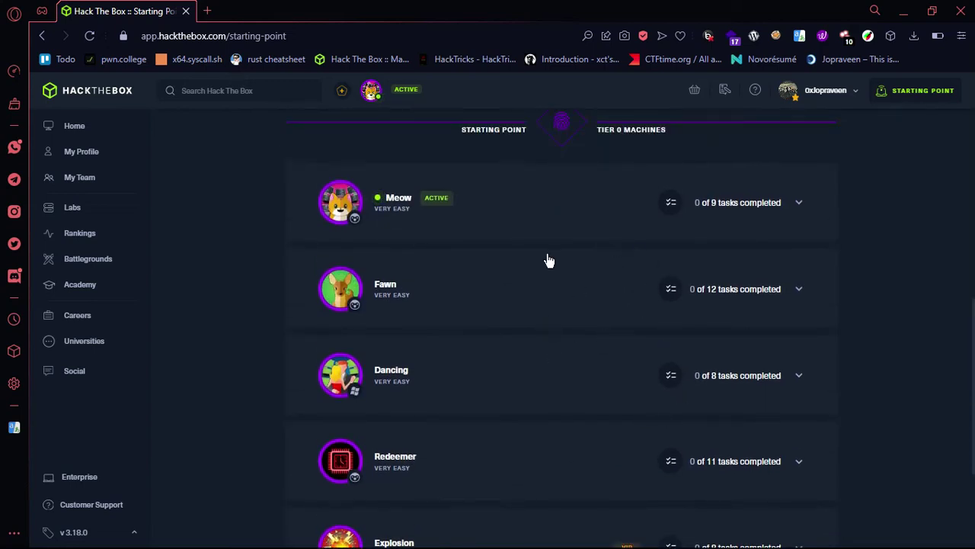
{"action": "scroll", "coordinate": [584, 340], "scroll_direction": "down", "scroll_amount": 4}
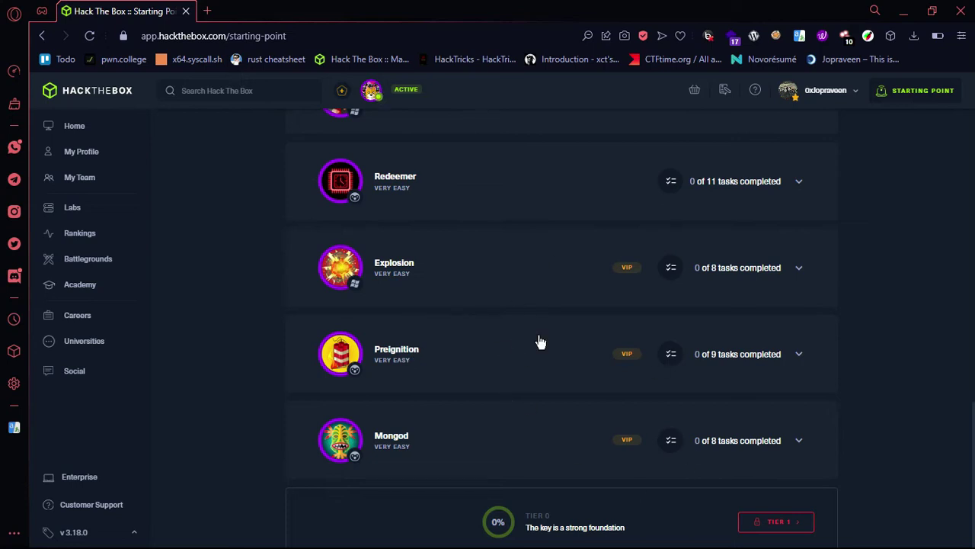
{"action": "scroll", "coordinate": [627, 406], "scroll_direction": "up", "scroll_amount": 1}
{"action": "scroll", "coordinate": [627, 407], "scroll_direction": "up", "scroll_amount": 8}
{"action": "scroll", "coordinate": [627, 407], "scroll_direction": "down", "scroll_amount": 4}
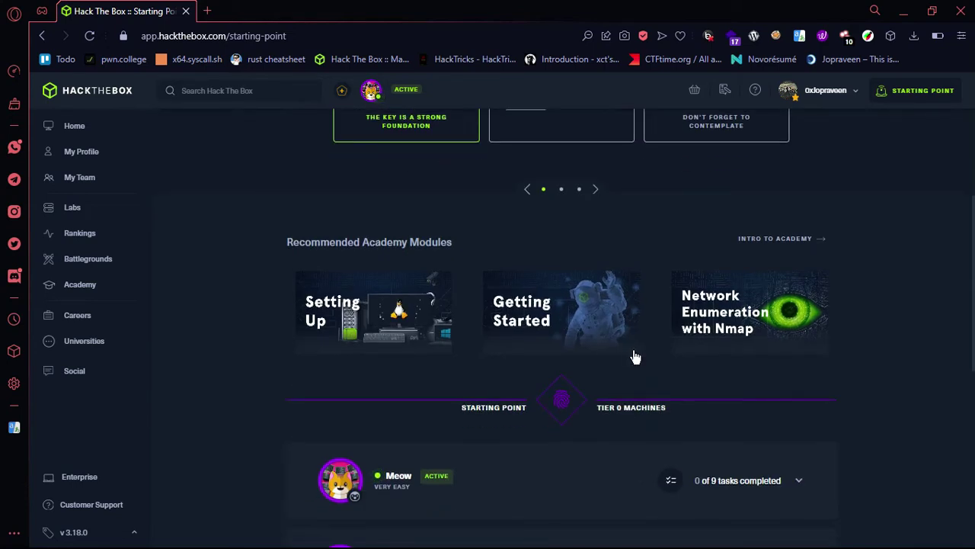
{"action": "scroll", "coordinate": [636, 356], "scroll_direction": "down", "scroll_amount": 2}
{"action": "scroll", "coordinate": [664, 325], "scroll_direction": "down", "scroll_amount": 2}
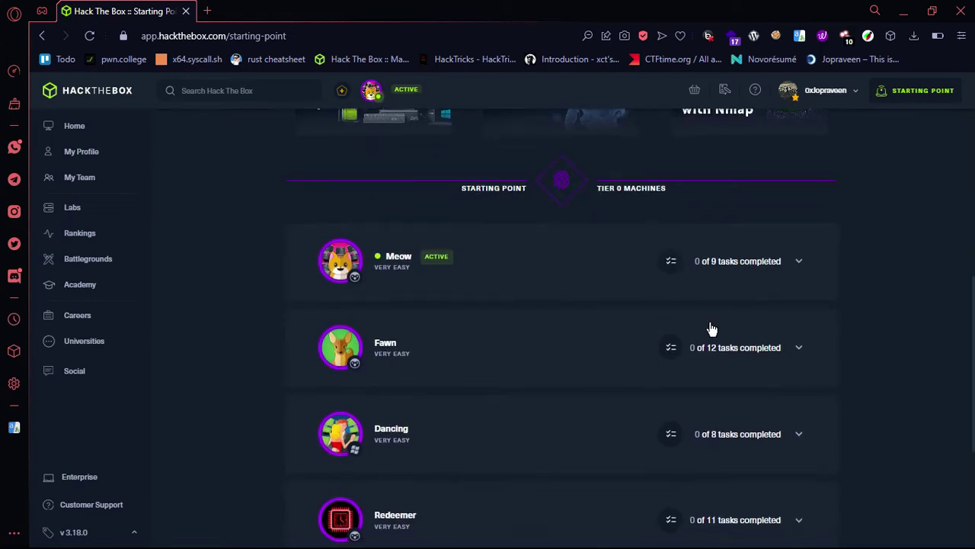
Step: Expand the Meow machine details and copy its target IP 10.129.122.4
{"action": "left_click", "coordinate": [664, 325]}
{"action": "scroll", "coordinate": [638, 389], "scroll_direction": "down", "scroll_amount": 2}
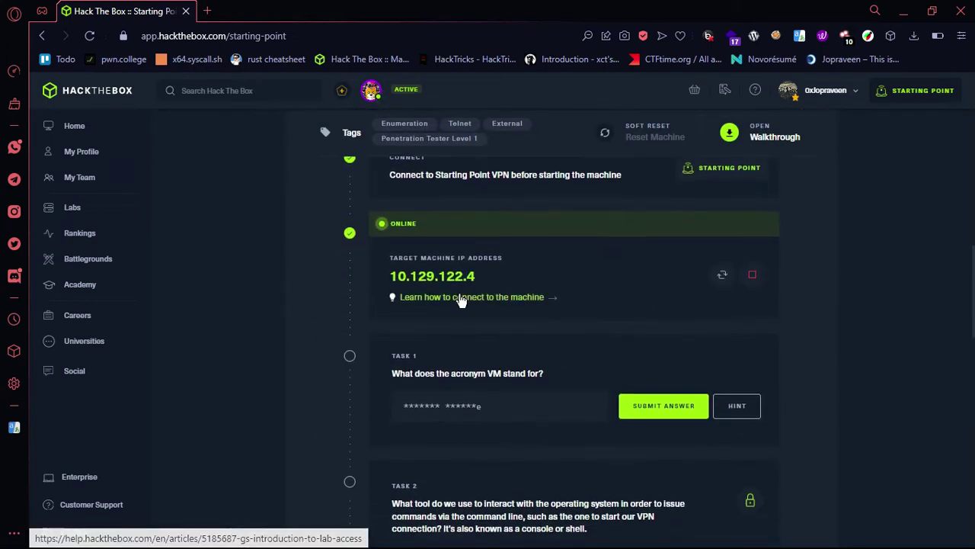
{"action": "left_click", "coordinate": [450, 281]}
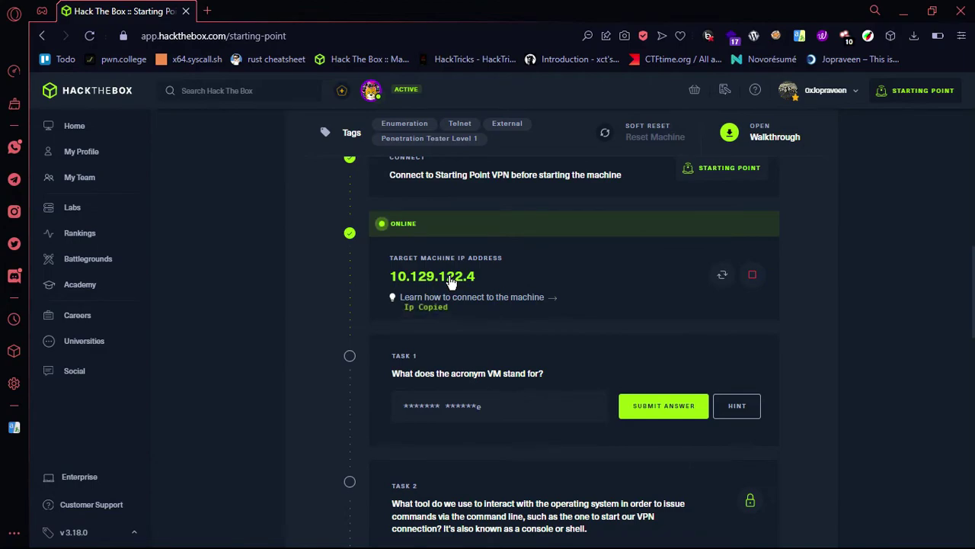
{"action": "key", "text": "super+0"}
{"action": "key", "text": "alt+Tab"}
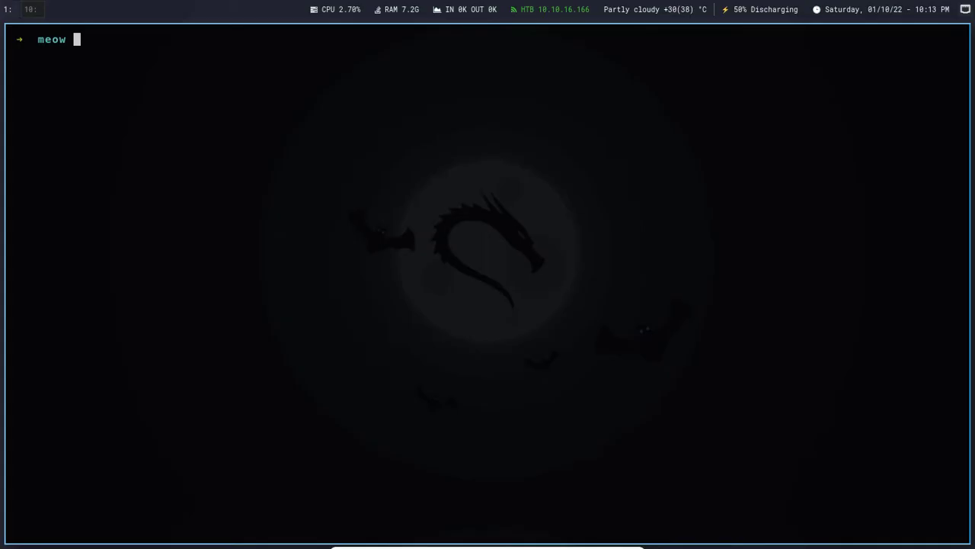
Step: Ping 10.129.122.4 to confirm it responds, then stop the ping and clear the screen
{"action": "type", "text": "ping"}
{"action": "key", "text": "ctrl+shift+v"}
{"action": "key", "text": "Return"}
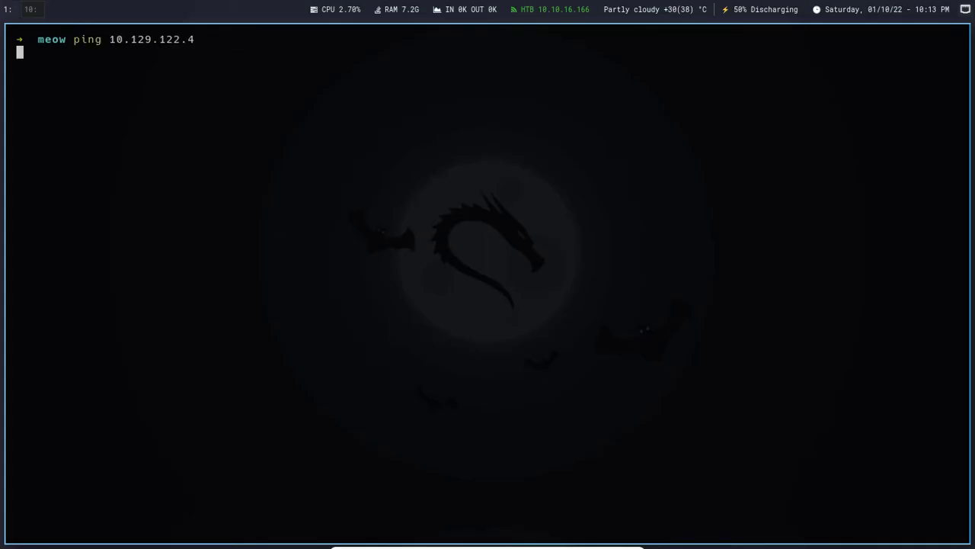
{"action": "key", "text": "ctrl+c"}
{"action": "key", "text": "alt+Tab"}
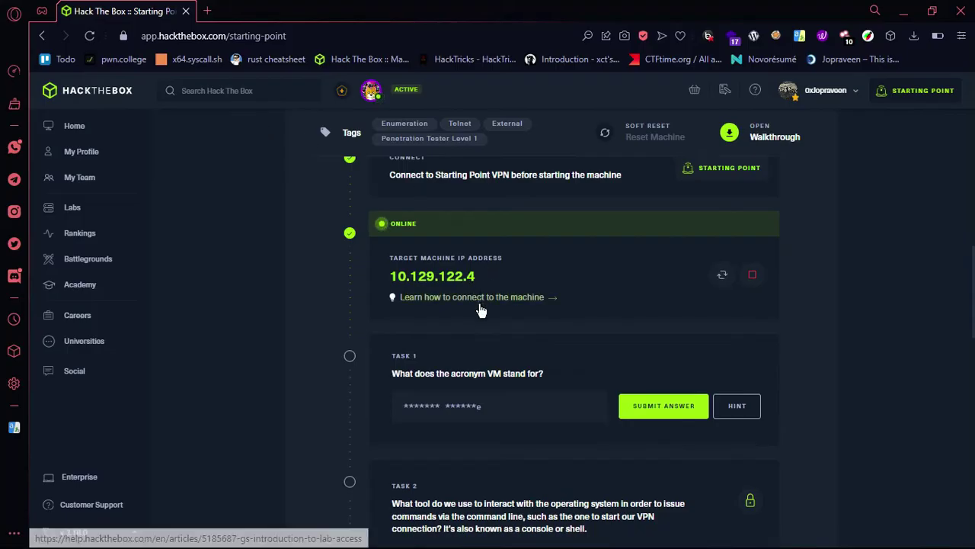
{"action": "scroll", "coordinate": [480, 308], "scroll_direction": "up", "scroll_amount": 2}
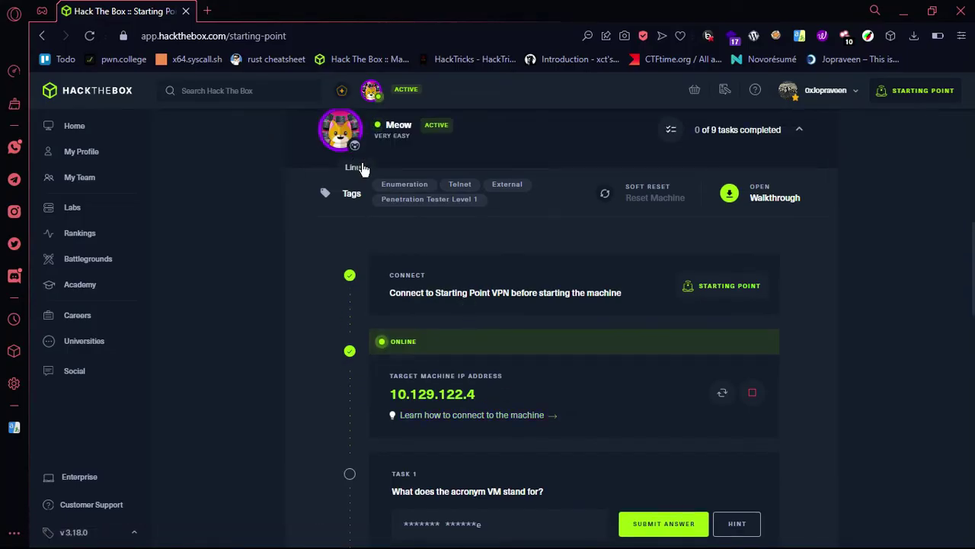
{"action": "key", "text": "alt+Tab"}
{"action": "type", "text": "clear"}
{"action": "key", "text": "Return"}
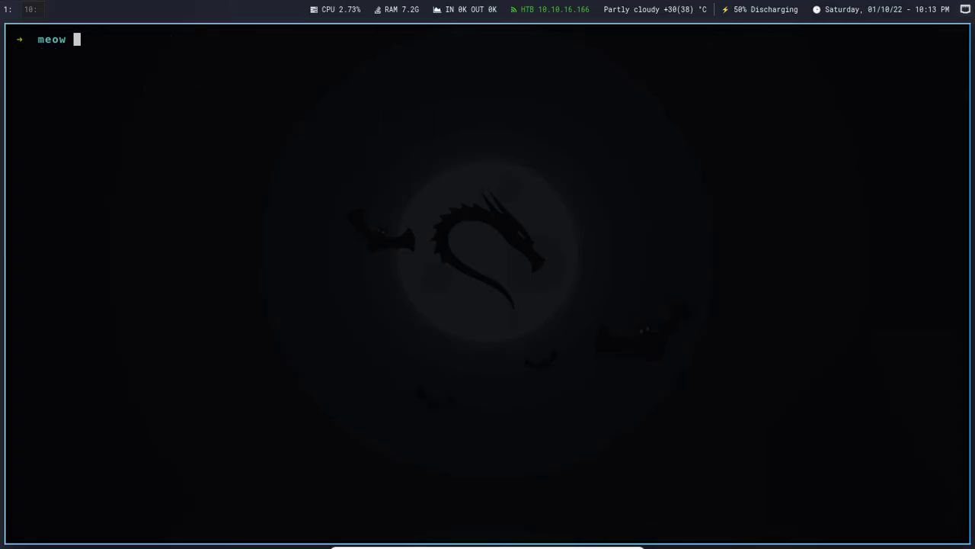
Step: Run a verbose nmap scan of 10.129.122.4, revealing open port 23/tcp, and open a second pane
{"action": "type", "text": "nmap -"}
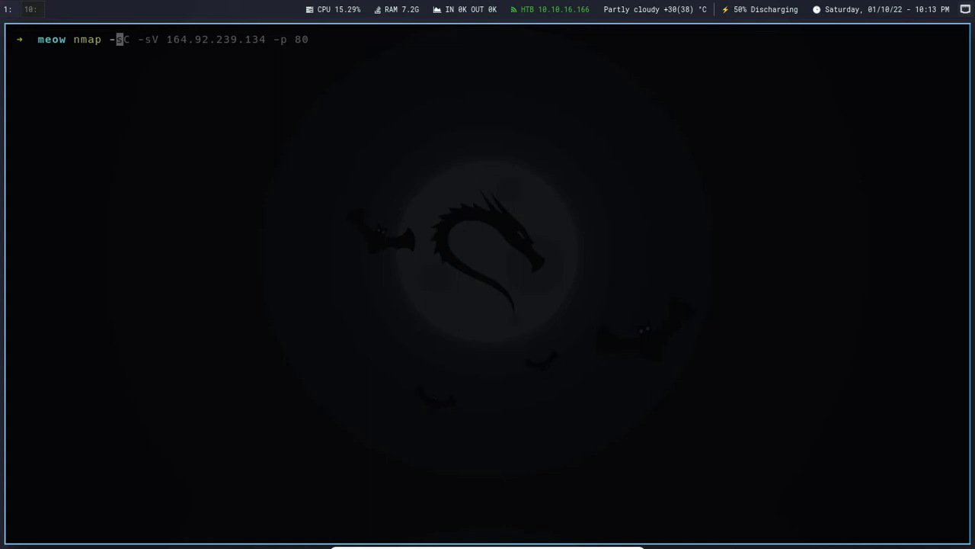
{"action": "key", "text": "ctrl+shift+v"}
{"action": "type", "text": "-v"}
{"action": "key", "text": "Return"}
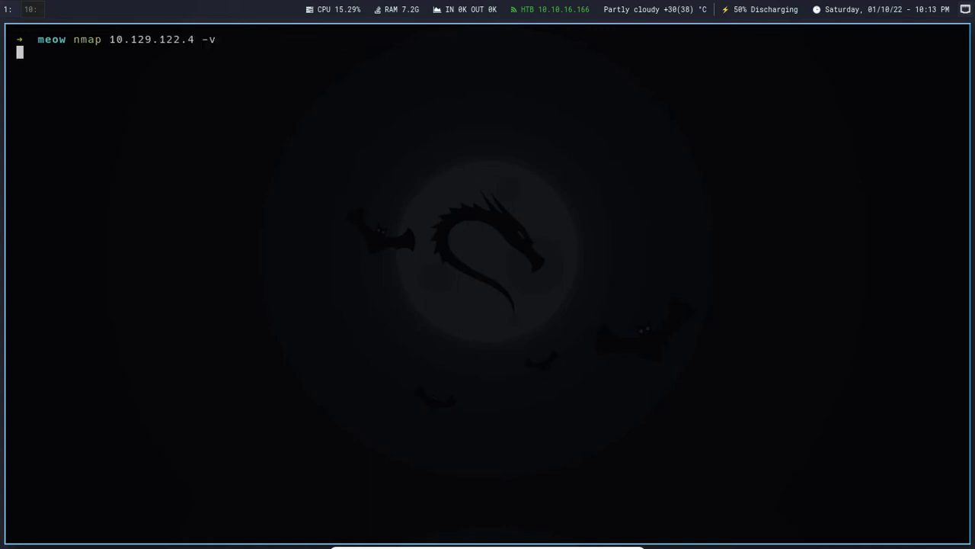
{"action": "left_click_drag", "start_coordinate": [228, 39], "coordinate": [202, 43]}
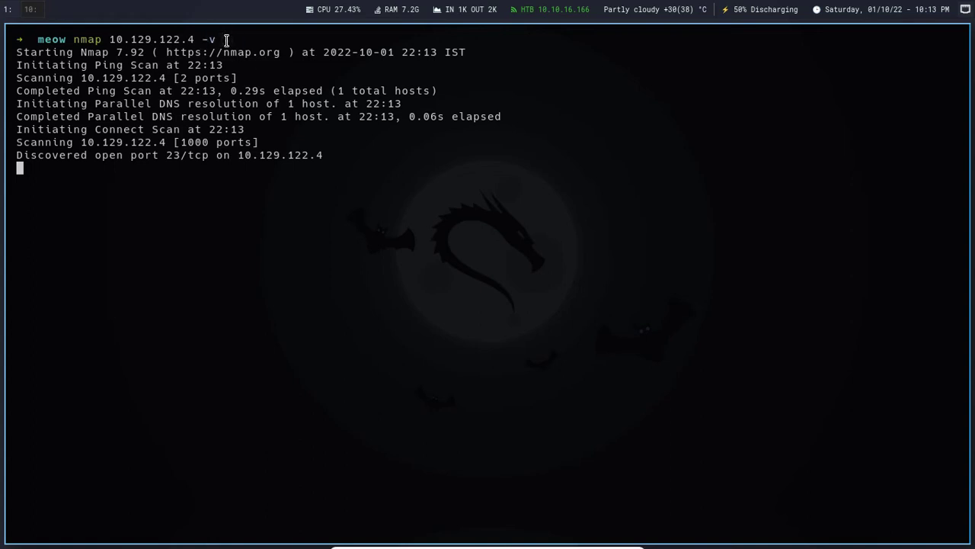
{"action": "left_click", "coordinate": [223, 181]}
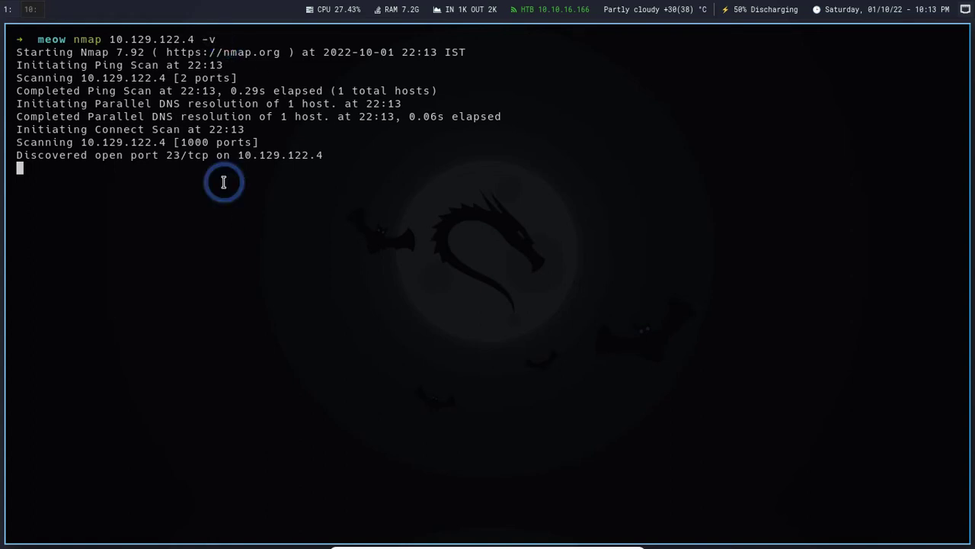
{"action": "key", "text": "super+Return"}
{"action": "type", "text": "rust"}
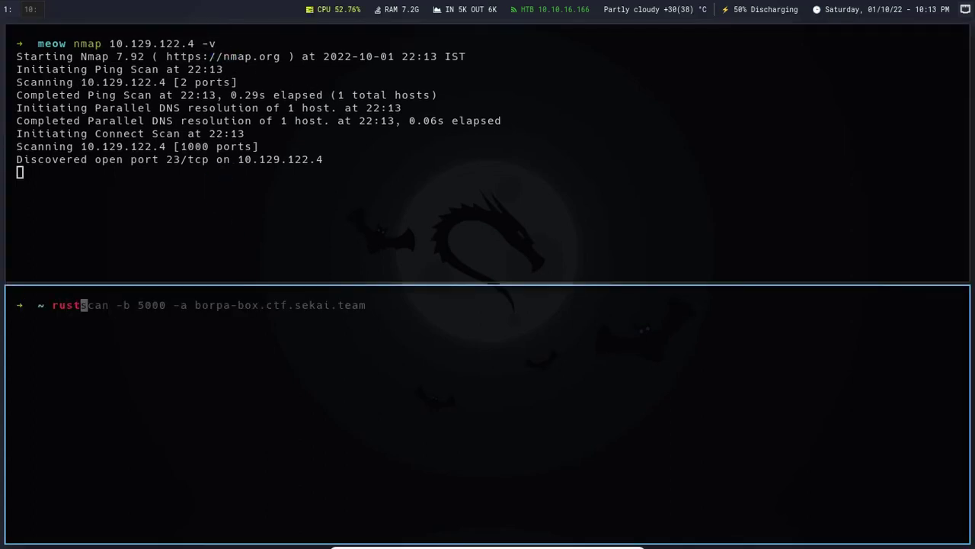
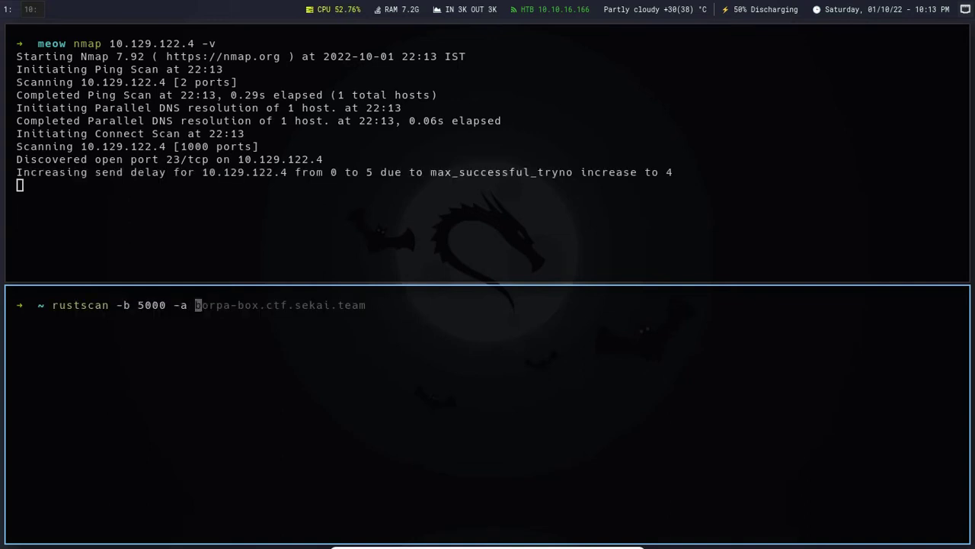
Step: Run 'rustscan -b 5000 -a 10.129.122.4' and highlight port 23 in the rustscan and nmap outputs
{"action": "double_click", "coordinate": [156, 42]}
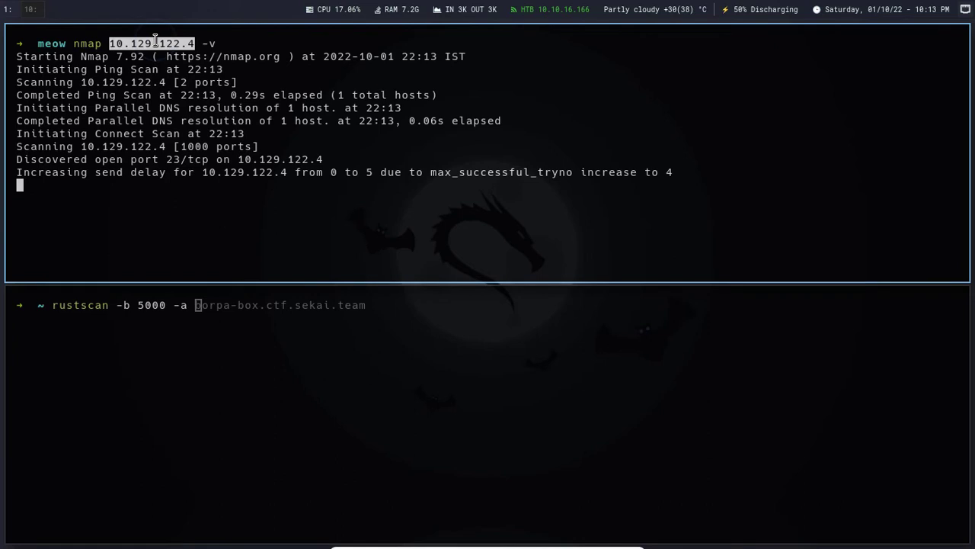
{"action": "middle_click", "coordinate": [291, 342]}
{"action": "key", "text": "Return"}
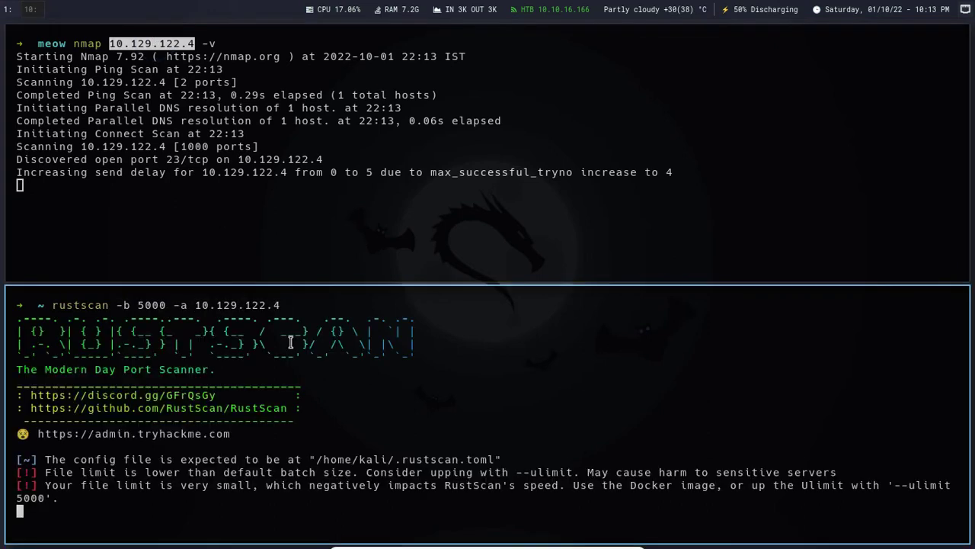
{"action": "double_click", "coordinate": [152, 511]}
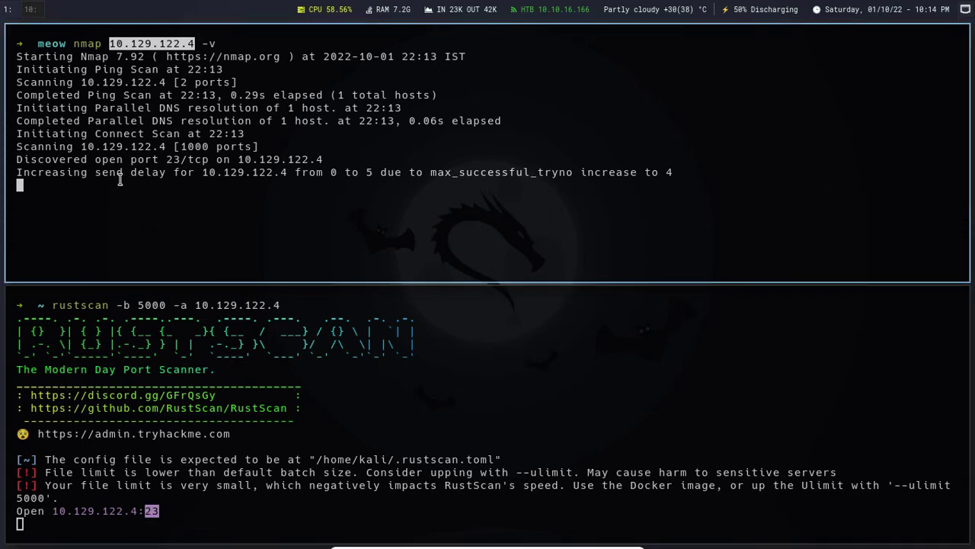
{"action": "double_click", "coordinate": [173, 159]}
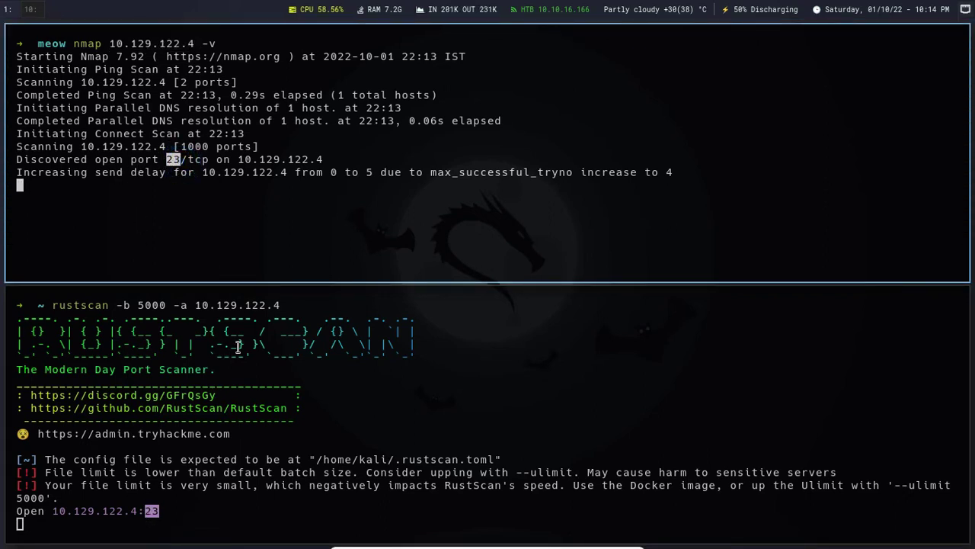
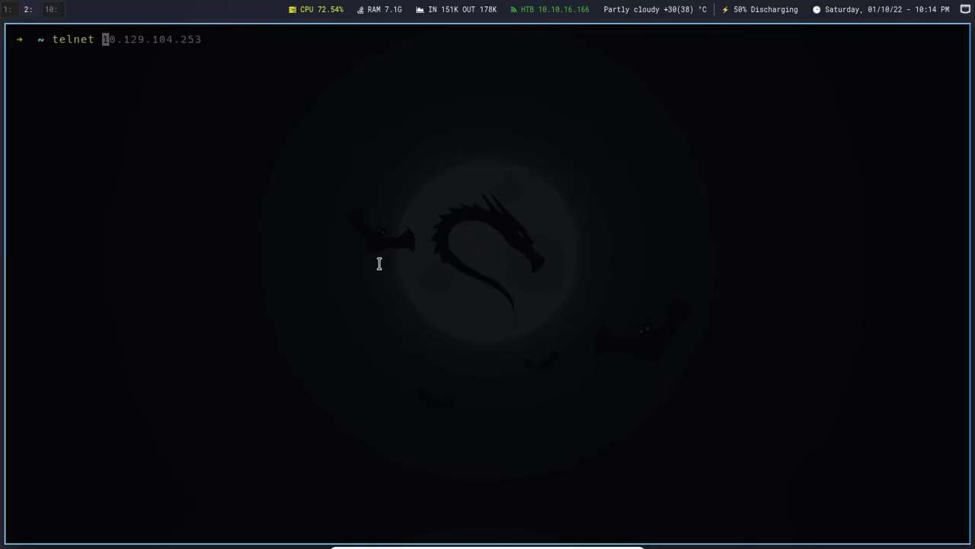
Step: Connect with telnet to 10.129.122.4, then return to the Hack The Box Meow task list
{"action": "type", "text": "10.129.122.4"}
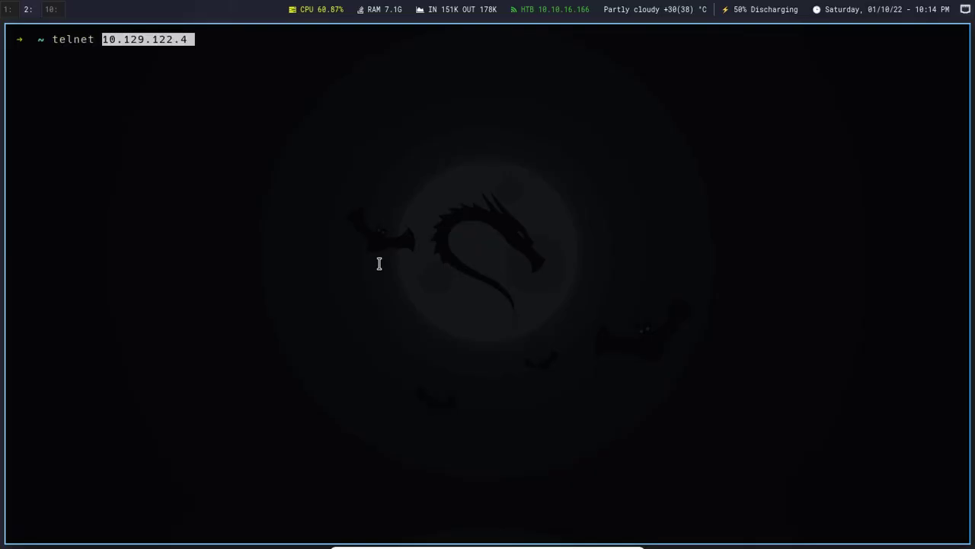
{"action": "key", "text": "ctrl+shift+equal"}
{"action": "key", "text": "ctrl+shift+equal"}
{"action": "key", "text": "ctrl+shift+equal"}
{"action": "key", "text": "Return"}
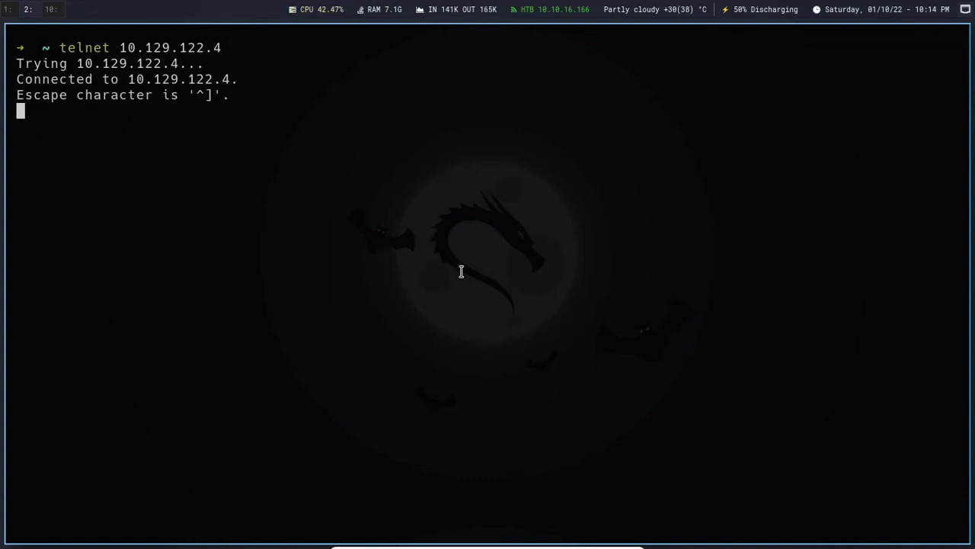
{"action": "key", "text": "alt+Tab"}
{"action": "scroll", "coordinate": [321, 390], "scroll_direction": "down", "scroll_amount": 2}
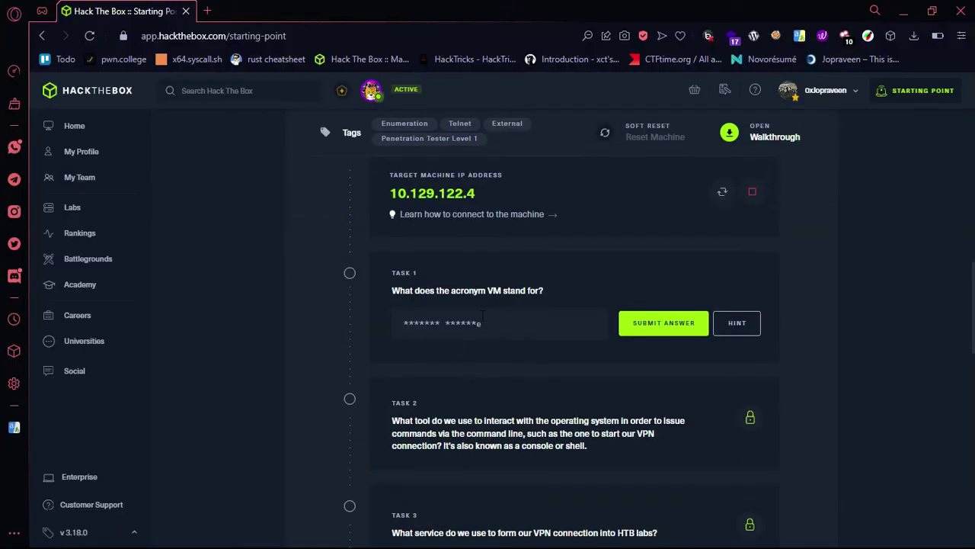
Step: Answer Task 1 with 'virtual machine'
{"action": "scroll", "coordinate": [435, 273], "scroll_direction": "up", "scroll_amount": 4, "text": "ctrl"}
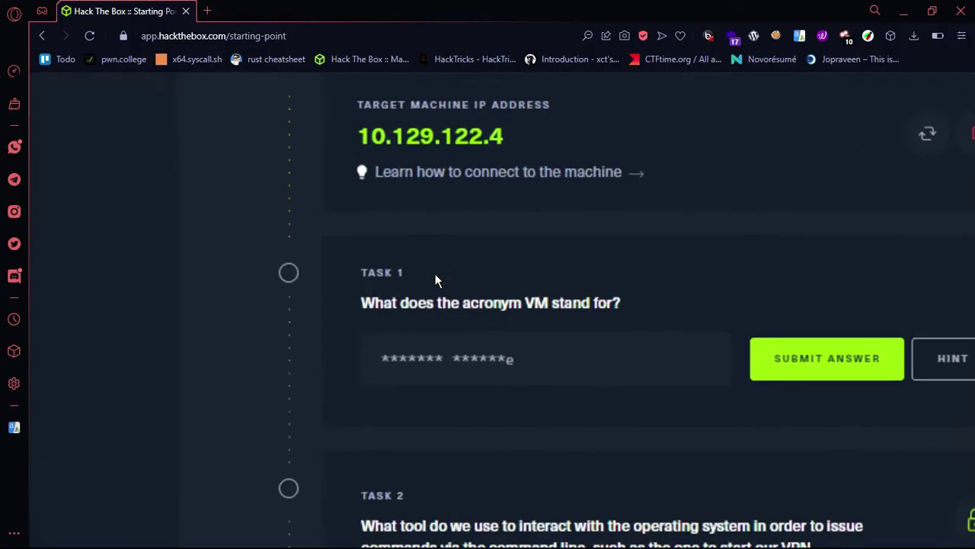
{"action": "left_click", "coordinate": [386, 332]}
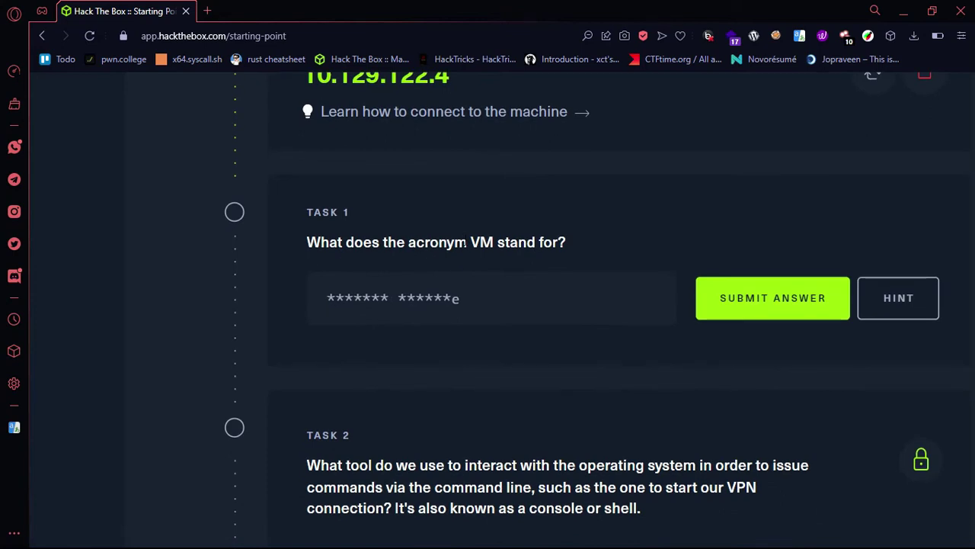
{"action": "scroll", "coordinate": [466, 242], "scroll_direction": "down", "scroll_amount": 1}
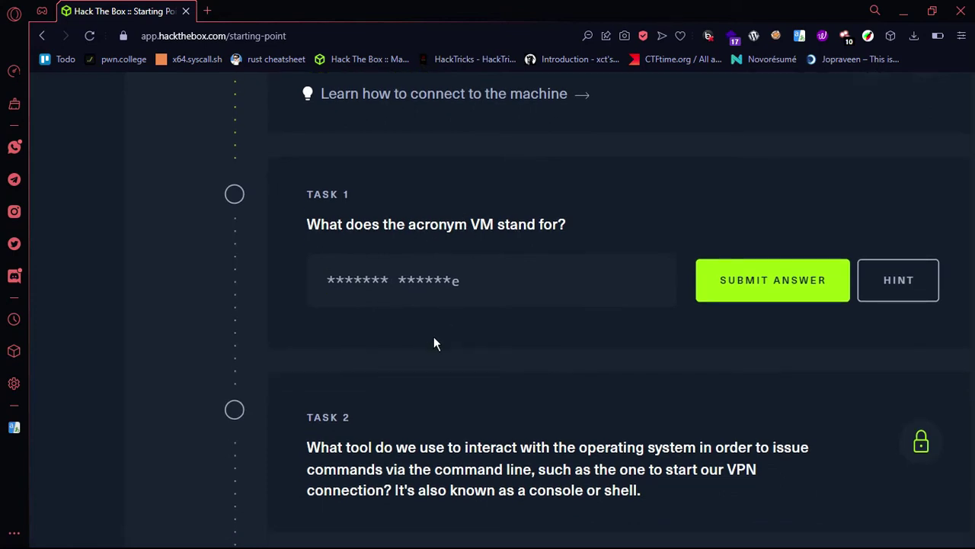
{"action": "type", "text": "virtual machine"}
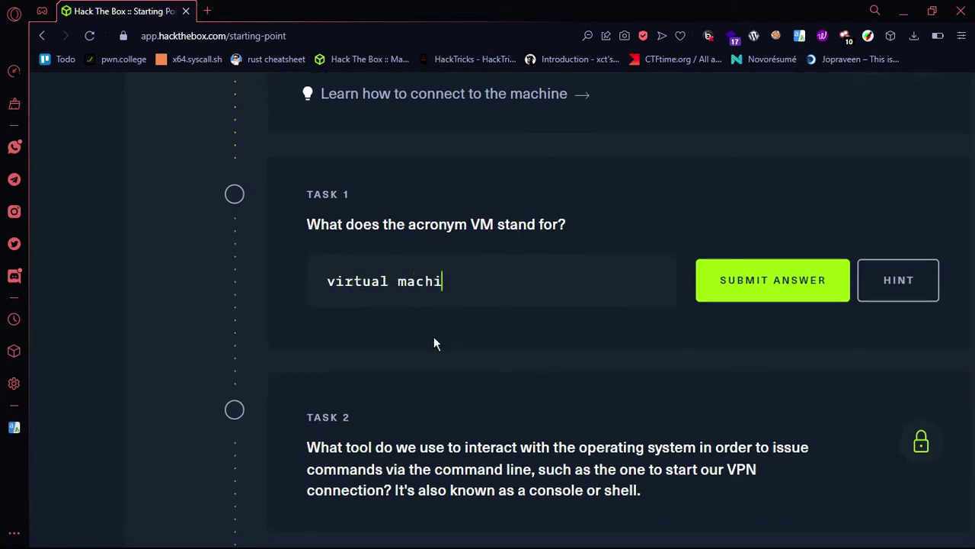
{"action": "left_click", "coordinate": [720, 285]}
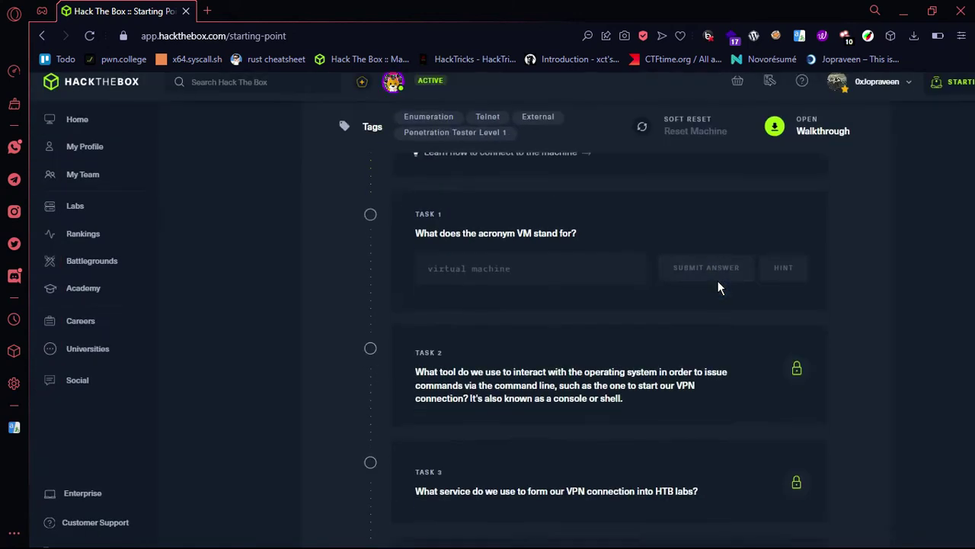
Step: Answer Task 2 with 'terminal', then bring up the terminal's OpenVPN log
{"action": "scroll", "coordinate": [529, 360], "scroll_direction": "down", "scroll_amount": 1}
{"action": "left_click", "coordinate": [496, 312]}
{"action": "left_click_drag", "start_coordinate": [428, 249], "coordinate": [530, 249]}
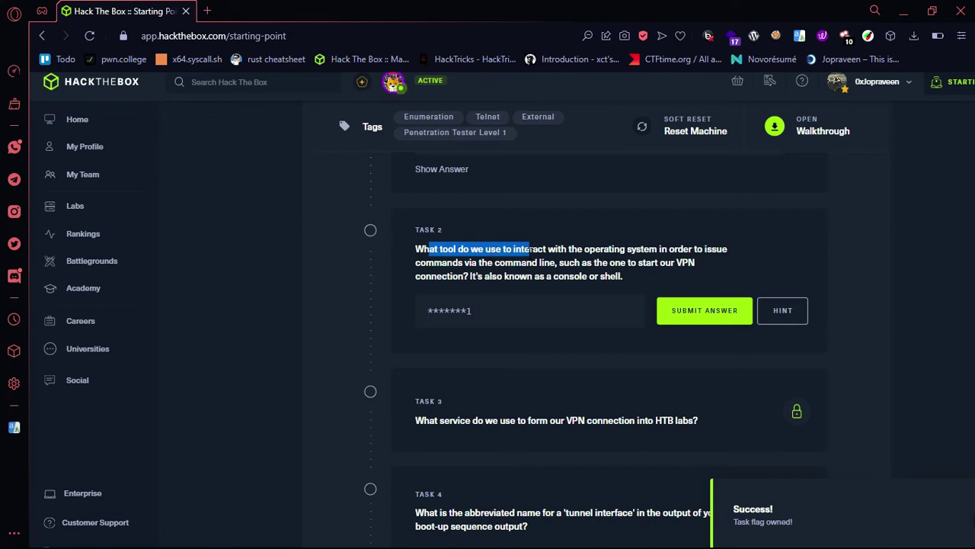
{"action": "left_click", "coordinate": [544, 256]}
{"action": "left_click_drag", "start_coordinate": [416, 249], "coordinate": [543, 276]}
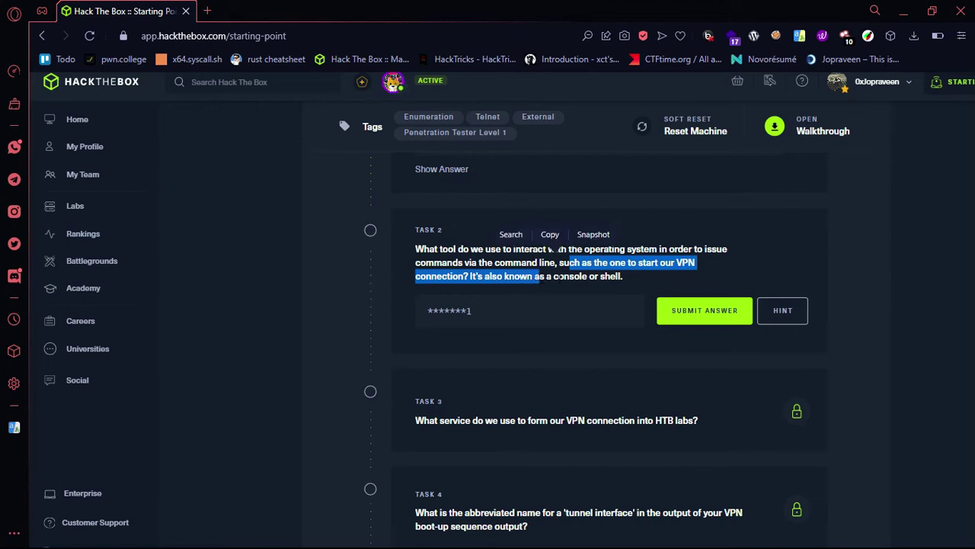
{"action": "double_click", "coordinate": [570, 276]}
{"action": "left_click", "coordinate": [562, 299]}
{"action": "type", "text": "terminal"}
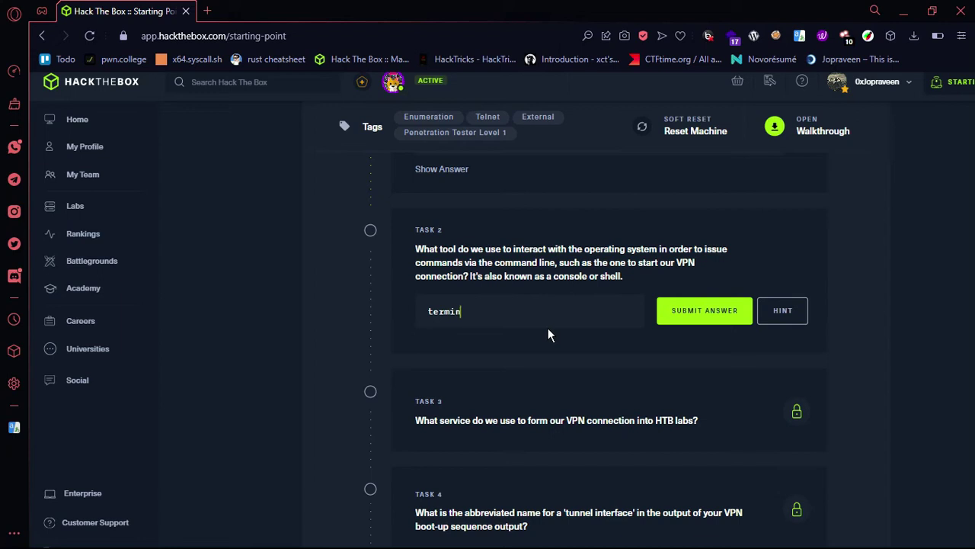
{"action": "left_click", "coordinate": [717, 322]}
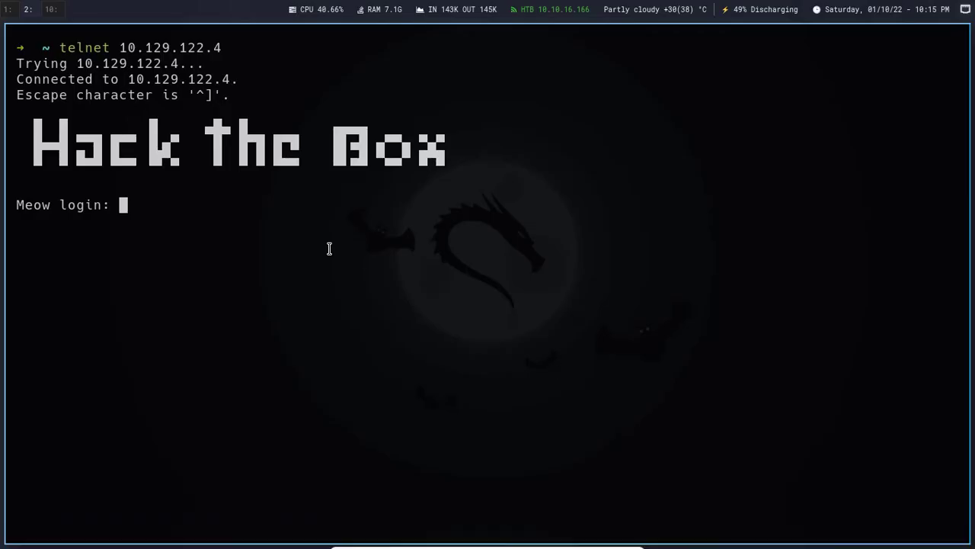
{"action": "left_click", "coordinate": [329, 246]}
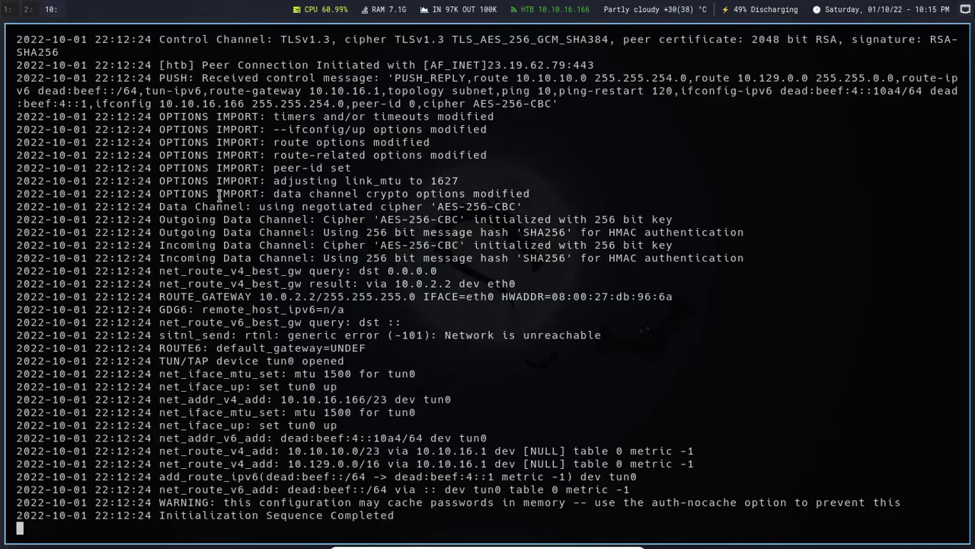
{"action": "scroll", "coordinate": [281, 223], "scroll_direction": "up", "scroll_amount": 10}
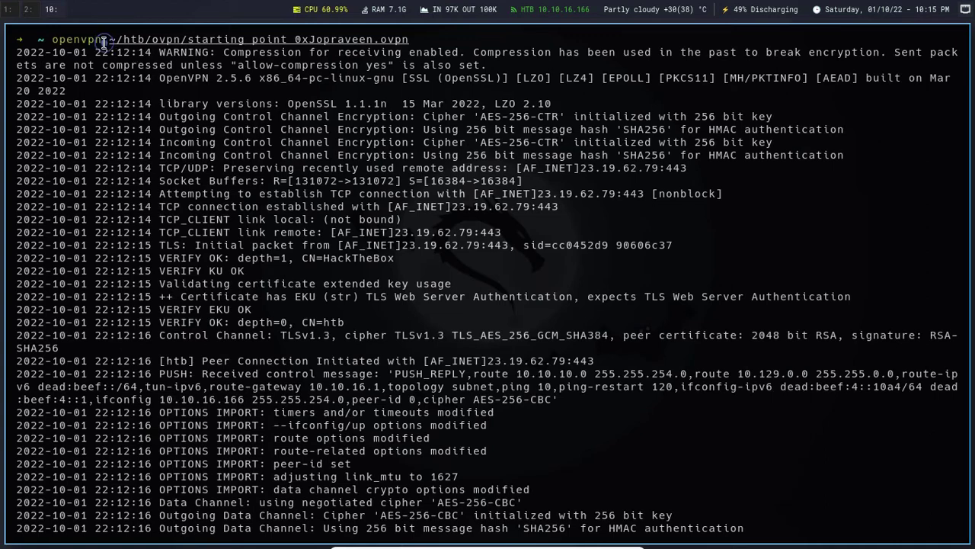
{"action": "scroll", "coordinate": [120, 263], "scroll_direction": "down", "scroll_amount": 10}
{"action": "scroll", "coordinate": [85, 125], "scroll_direction": "up", "scroll_amount": 10}
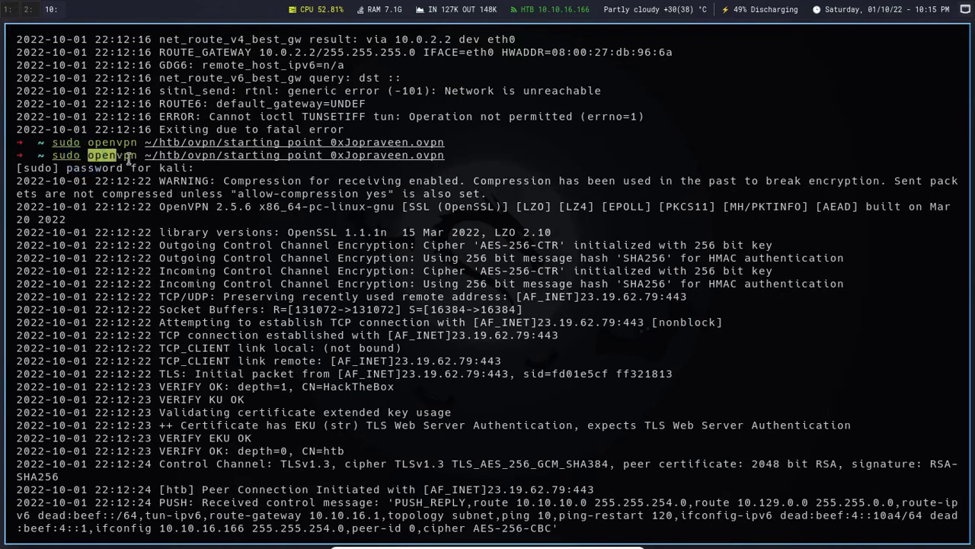
{"action": "left_click_drag", "start_coordinate": [143, 156], "coordinate": [446, 156]}
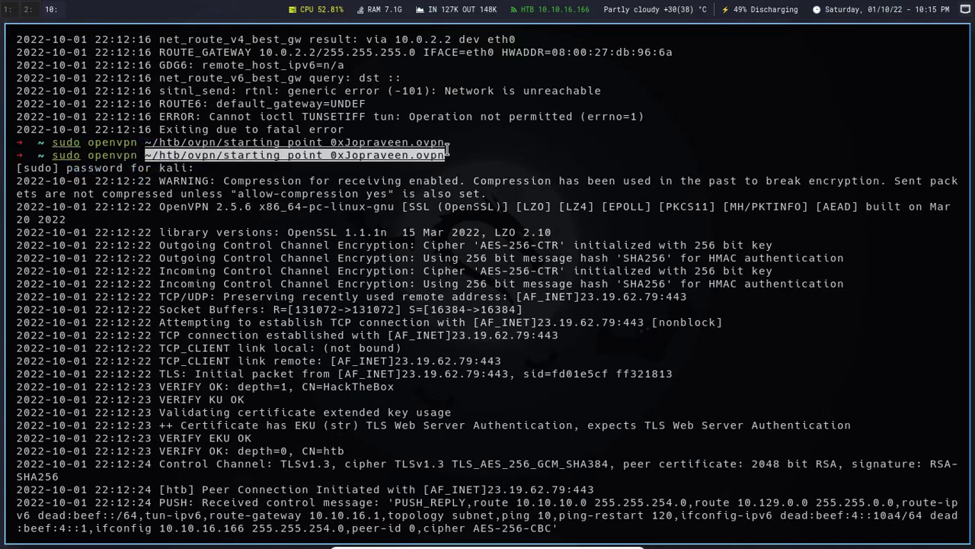
{"action": "key", "text": "ctrl+alt+Return"}
{"action": "key", "text": "alt+Tab"}
Step: Answer Task 3 with 'openvpn'
{"action": "left_click", "coordinate": [474, 349]}
{"action": "type", "text": "openvpn"}
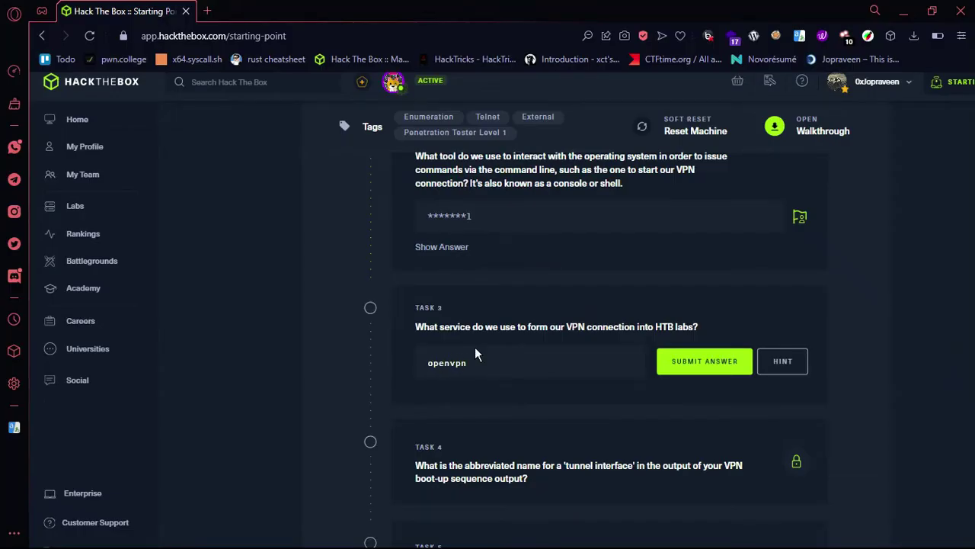
{"action": "key", "text": "ctrl+plus"}
{"action": "left_click", "coordinate": [554, 305]}
{"action": "scroll", "coordinate": [553, 305], "scroll_direction": "down", "scroll_amount": 2}
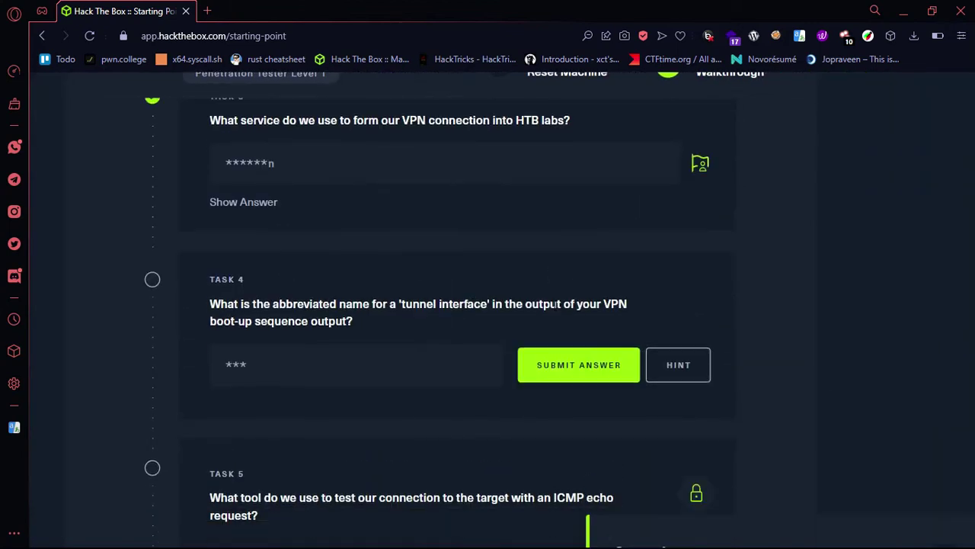
Step: Check the VPN interface in the terminal output and answer Task 4 with 'tun'
{"action": "left_click_drag", "start_coordinate": [294, 305], "coordinate": [402, 304]}
{"action": "left_click", "coordinate": [406, 302]}
{"action": "double_click", "coordinate": [533, 304]}
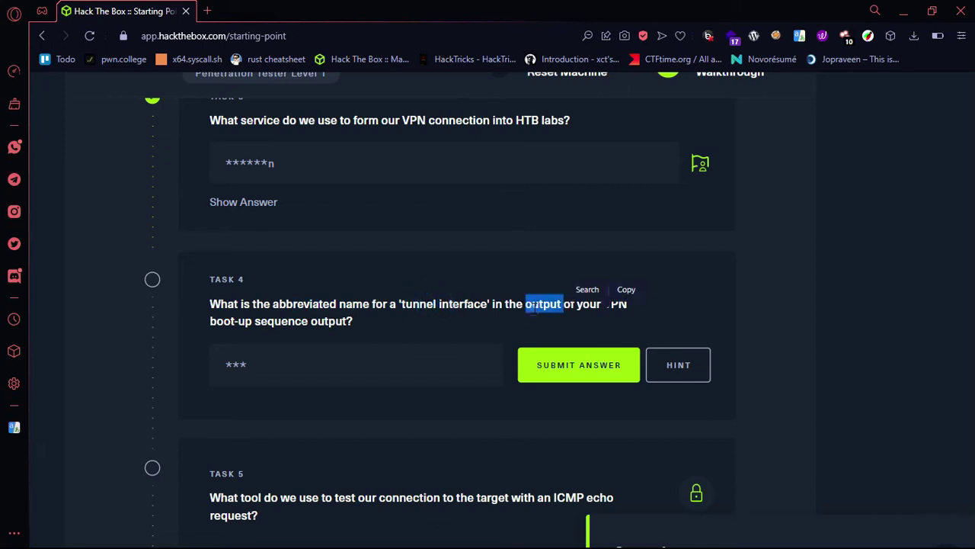
{"action": "double_click", "coordinate": [245, 321]}
{"action": "key", "text": "super+2"}
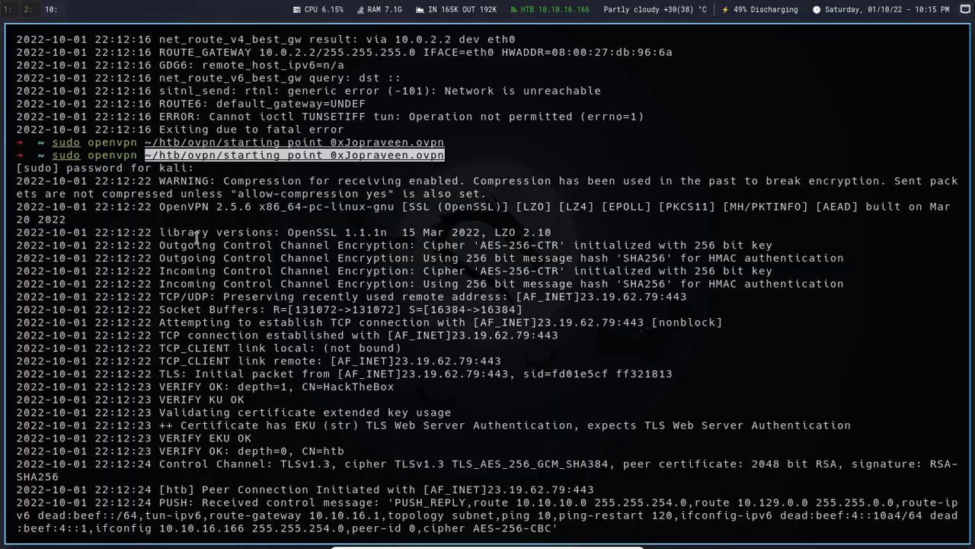
{"action": "key", "text": "super+1"}
{"action": "left_click", "coordinate": [260, 364]}
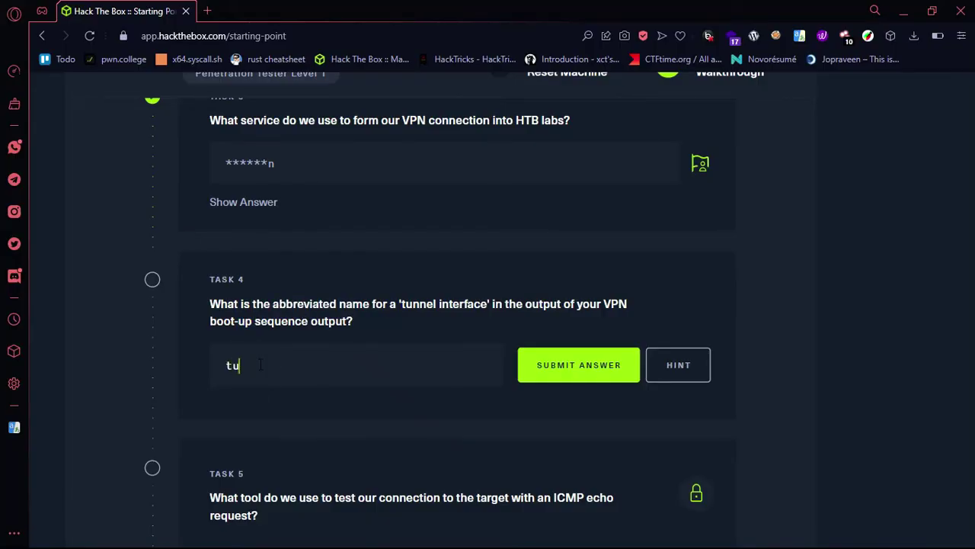
{"action": "left_click", "coordinate": [571, 366]}
{"action": "scroll", "coordinate": [569, 364], "scroll_direction": "down", "scroll_amount": 3}
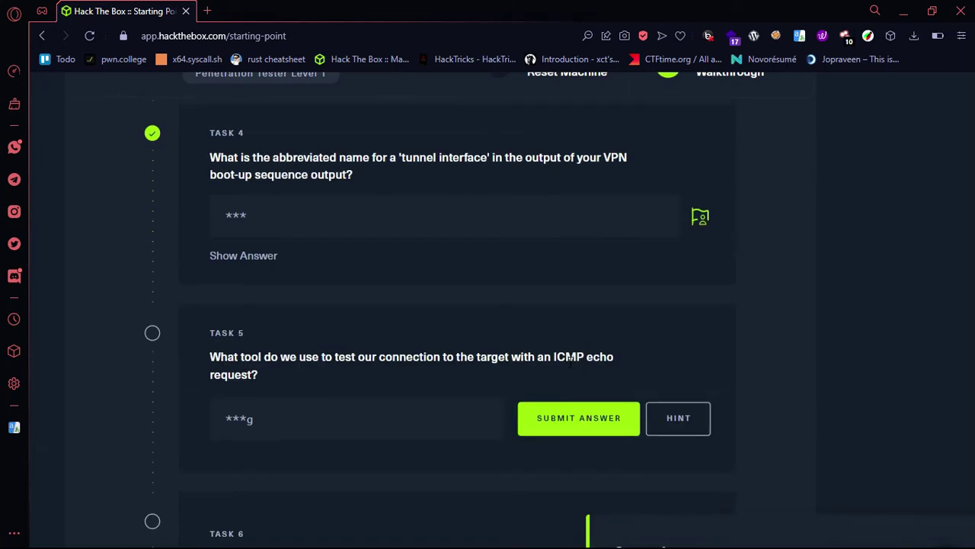
Step: Answer Task 5 with 'ping'
{"action": "left_click_drag", "start_coordinate": [220, 270], "coordinate": [286, 298]}
{"action": "left_click", "coordinate": [285, 295]}
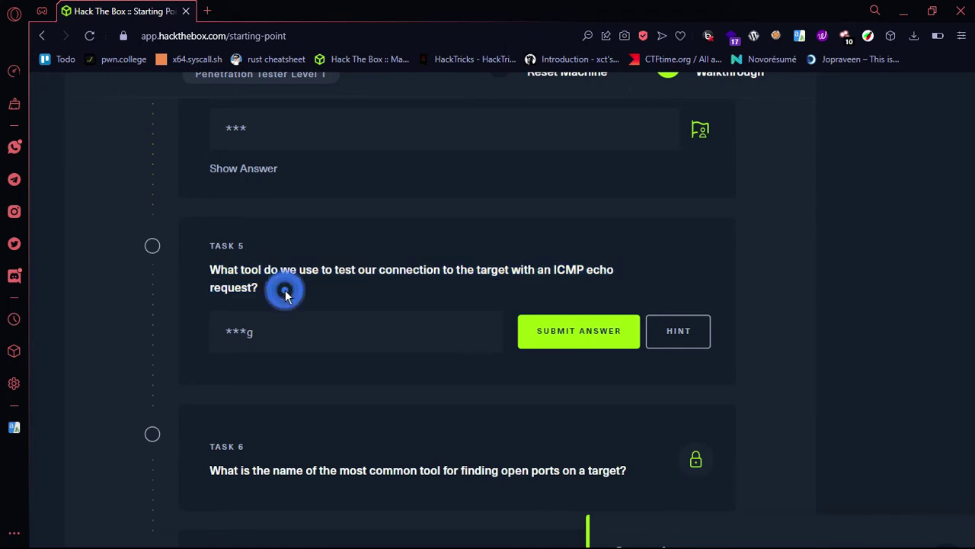
{"action": "left_click", "coordinate": [265, 344]}
{"action": "type", "text": "ping"}
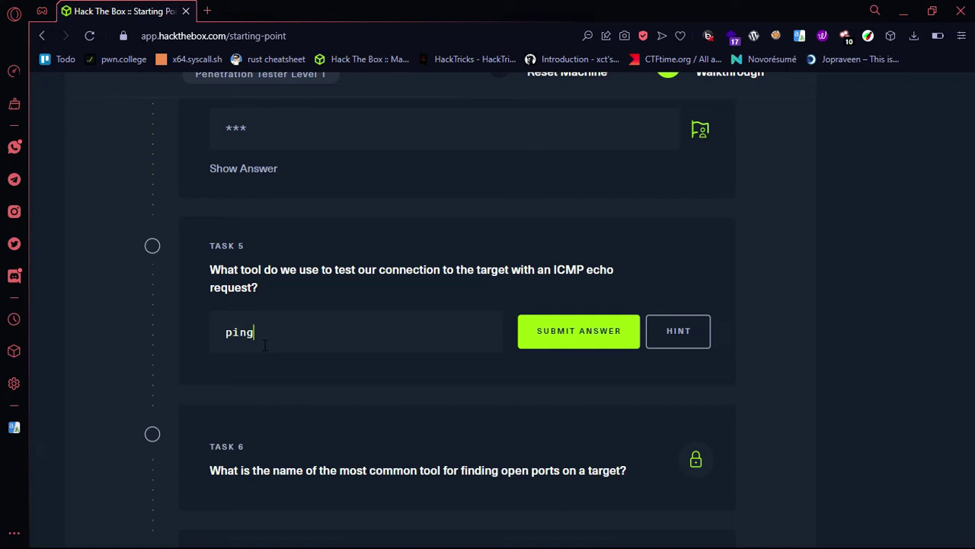
{"action": "left_click", "coordinate": [553, 324]}
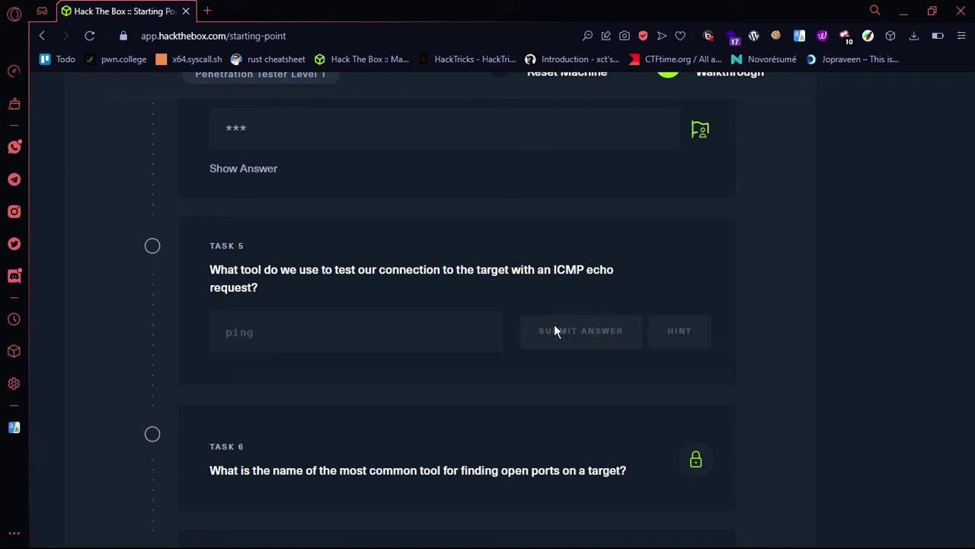
{"action": "scroll", "coordinate": [554, 331], "scroll_direction": "down", "scroll_amount": 1}
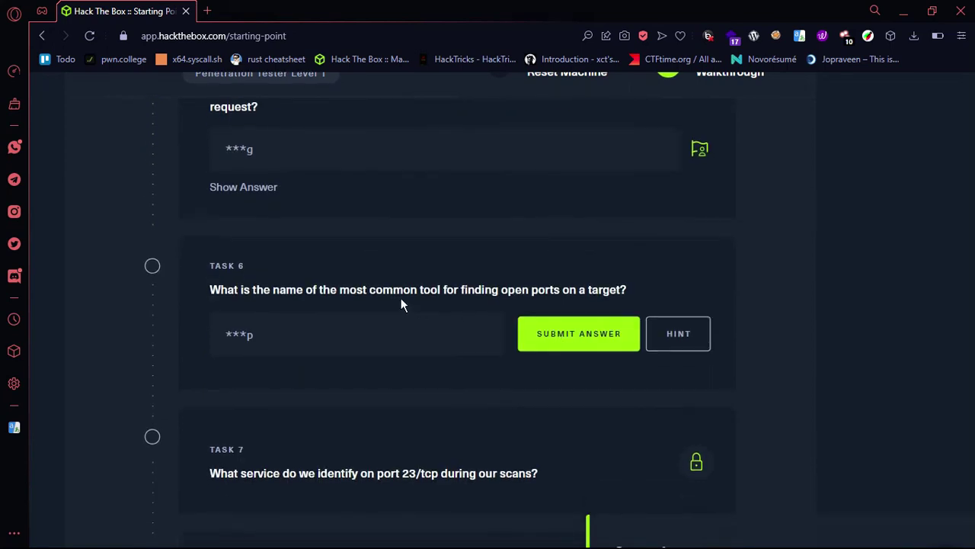
Step: Answer Task 6 with 'nmap' and ready the Task 7 answer field about port 23/tcp
{"action": "left_click_drag", "start_coordinate": [387, 290], "coordinate": [499, 290]}
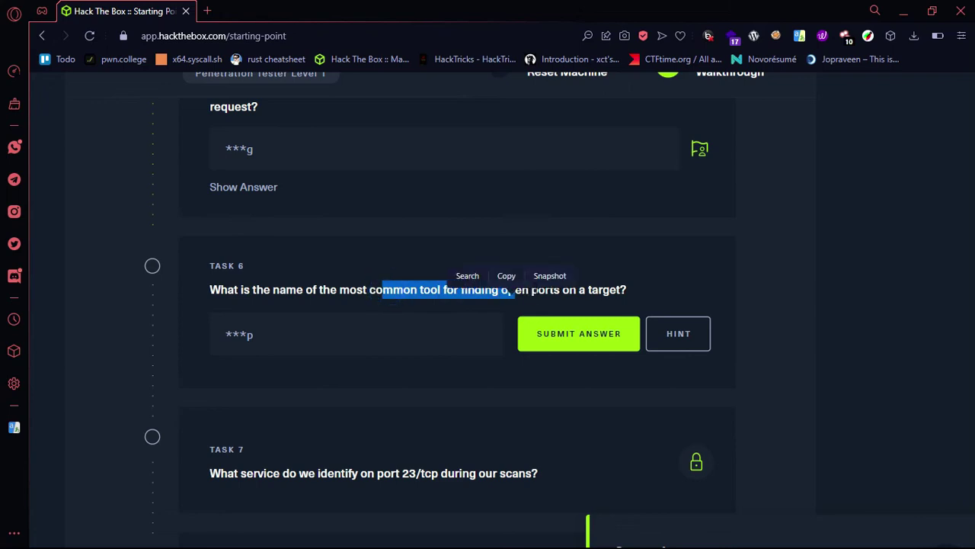
{"action": "double_click", "coordinate": [546, 290]}
{"action": "left_click", "coordinate": [399, 348]}
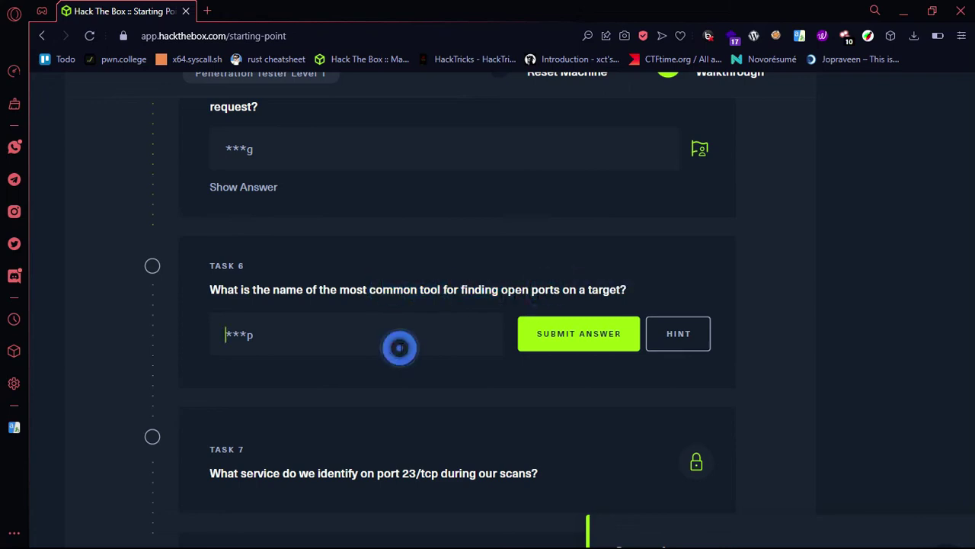
{"action": "type", "text": "nmao"}
{"action": "left_click", "coordinate": [580, 323]}
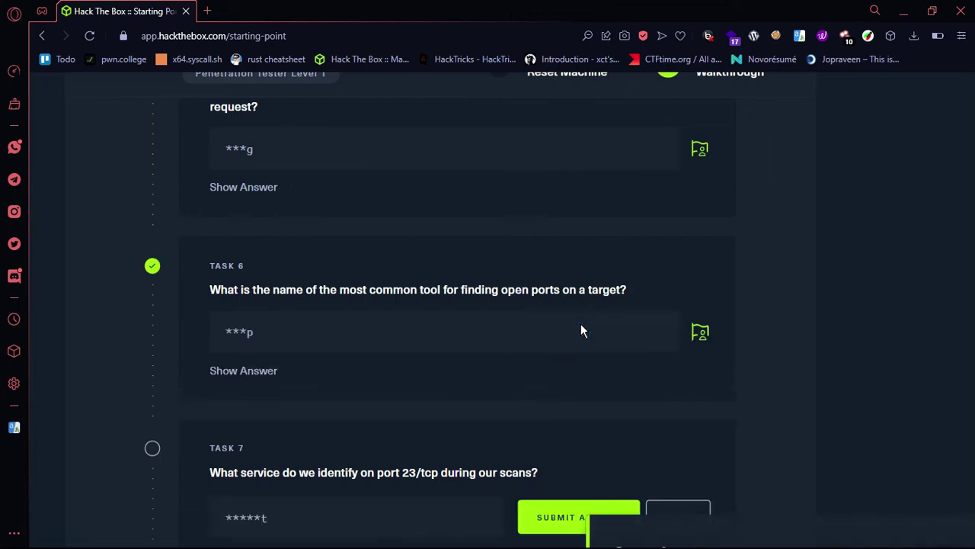
{"action": "left_click_drag", "start_coordinate": [212, 277], "coordinate": [395, 275]}
{"action": "left_click", "coordinate": [384, 315]}
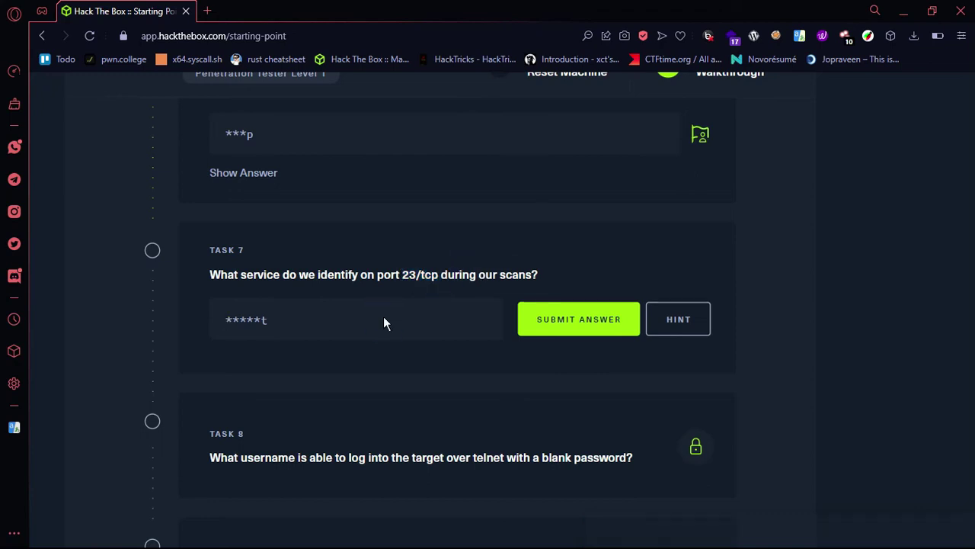
{"action": "key", "text": "super+1"}
Step: Run 'nmap -sC -sV 10.129.122.4 -p 23' and enter 'telnet' as the Task 7 answer
{"action": "key", "text": "super+2"}
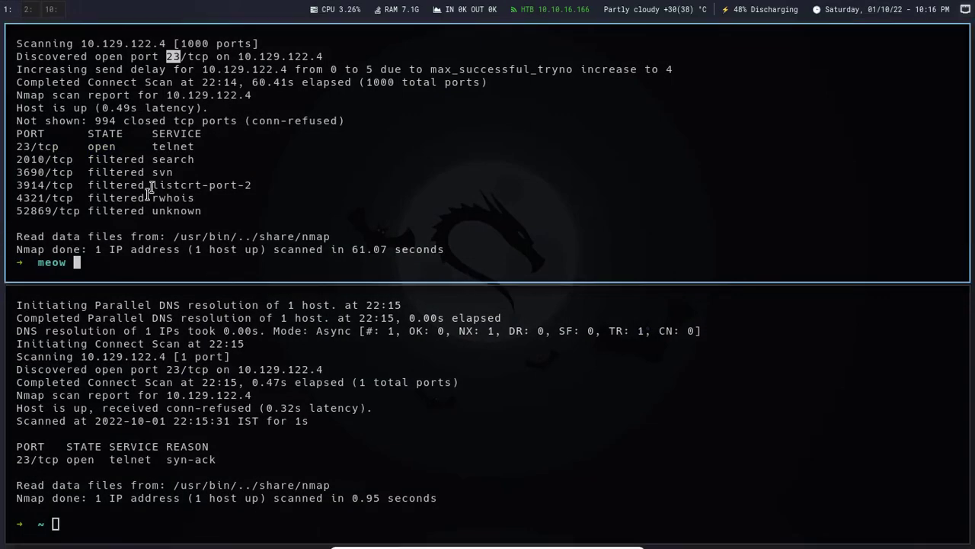
{"action": "double_click", "coordinate": [160, 146]}
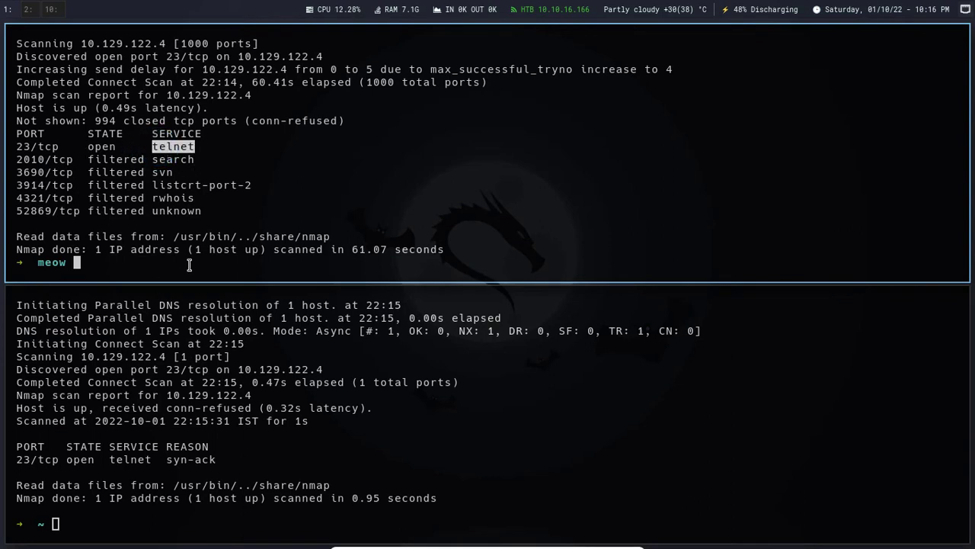
{"action": "key", "text": "Up"}
{"action": "key", "text": "BackSpace"}
{"action": "key", "text": "BackSpace"}
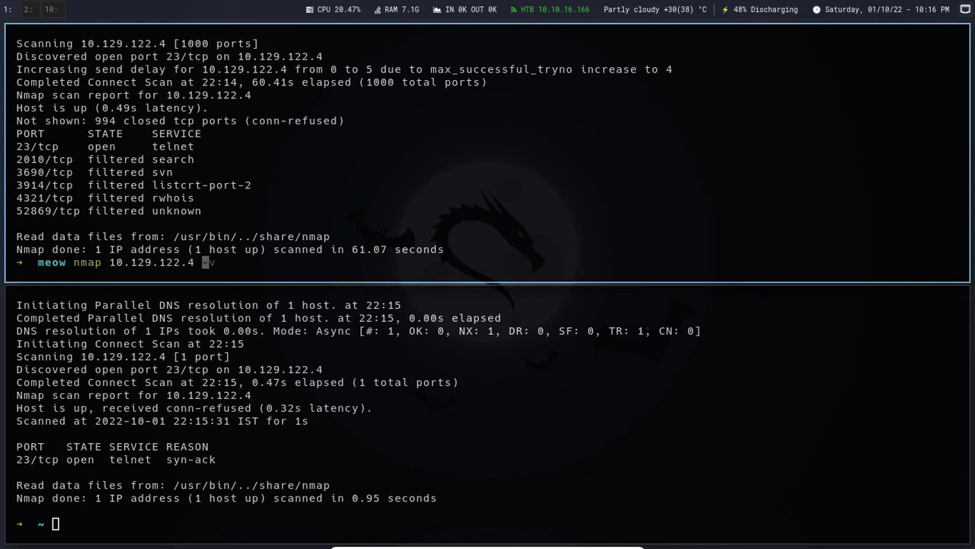
{"action": "key", "text": "Left"}
{"action": "key", "text": "Left"}
{"action": "key", "text": "Left"}
{"action": "key", "text": "Left"}
{"action": "key", "text": "Left"}
{"action": "key", "text": "Left"}
{"action": "key", "text": "Left"}
{"action": "key", "text": "Left"}
{"action": "key", "text": "Left"}
{"action": "key", "text": "Left"}
{"action": "key", "text": "Left"}
{"action": "key", "text": "Left"}
{"action": "key", "text": "Left"}
{"action": "type", "text": "-sC -sV"}
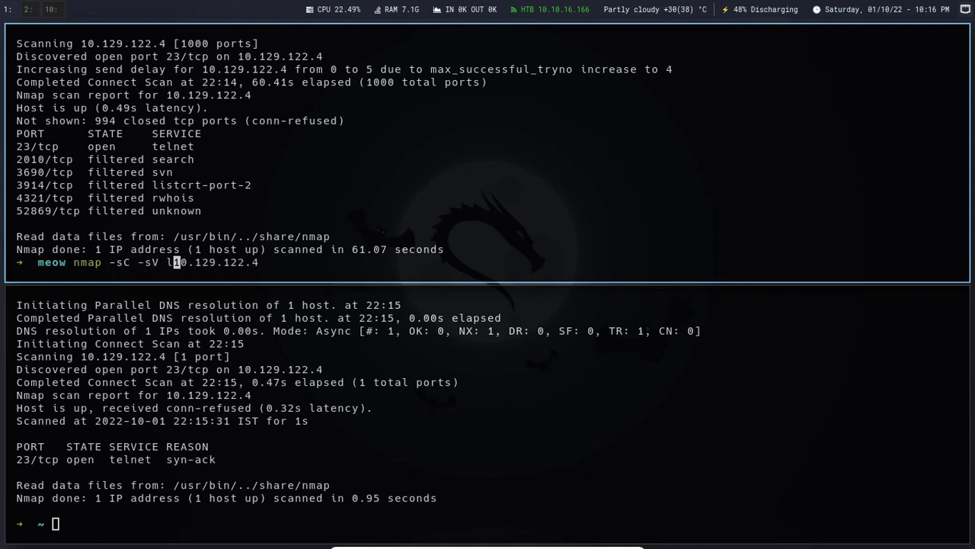
{"action": "key", "text": "ctrl+l"}
{"action": "key", "text": "Right"}
{"action": "key", "text": "Right"}
{"action": "key", "text": "Right"}
{"action": "key", "text": "Right"}
{"action": "key", "text": "Right"}
{"action": "key", "text": "Right"}
{"action": "key", "text": "Right"}
{"action": "key", "text": "Right"}
{"action": "key", "text": "Right"}
{"action": "key", "text": "Right"}
{"action": "key", "text": "Right"}
{"action": "key", "text": "Right"}
{"action": "type", "text": "="}
{"action": "type", "text": "p 23"}
{"action": "key", "text": "Return"}
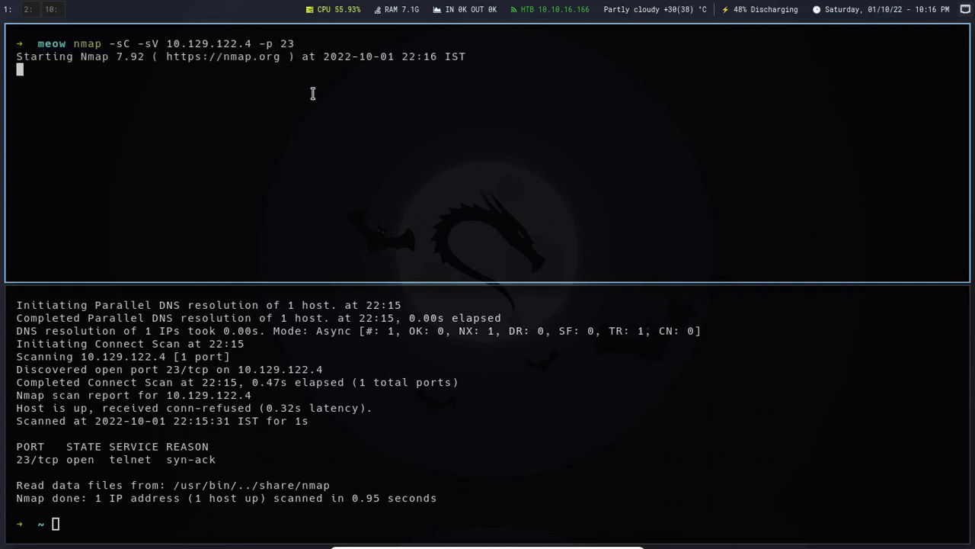
{"action": "key", "text": "super+2"}
{"action": "type", "text": "telnet"}
Step: Submit 'telnet' for Task 7 and zoom the page in for larger text
{"action": "left_click", "coordinate": [538, 329]}
{"action": "scroll", "coordinate": [539, 332], "scroll_direction": "down", "scroll_amount": 1}
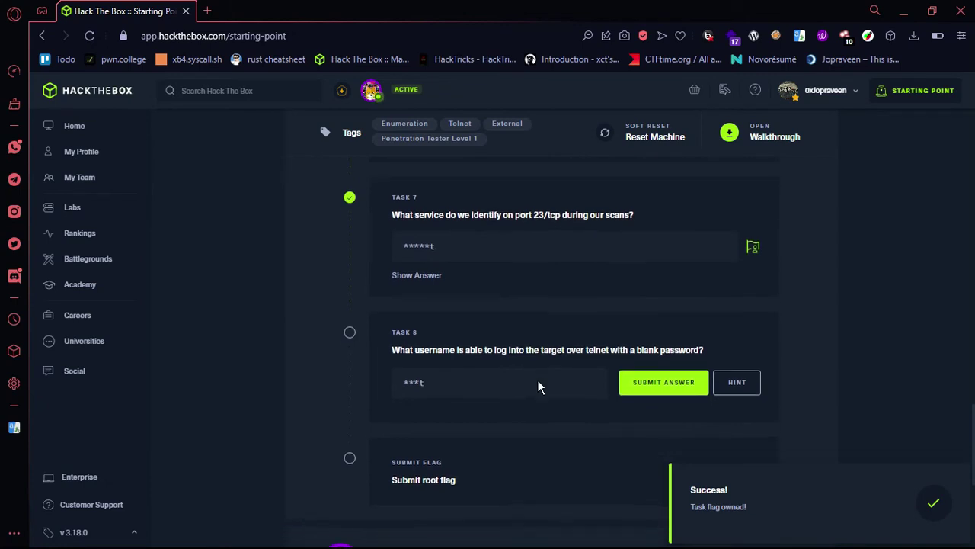
{"action": "key", "text": "ctrl+plus"}
{"action": "scroll", "coordinate": [460, 309], "scroll_direction": "down", "scroll_amount": 1}
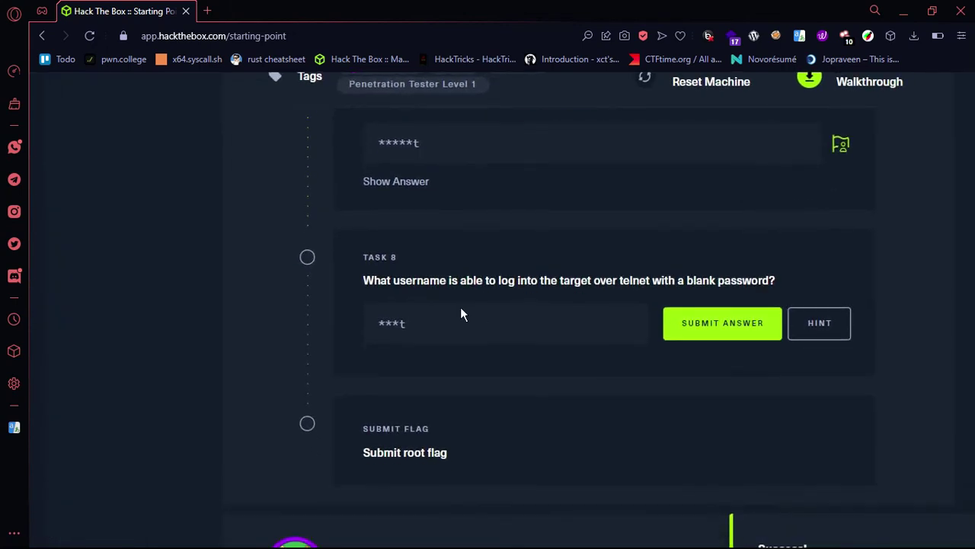
{"action": "scroll", "coordinate": [460, 308], "scroll_direction": "right", "scroll_amount": 2}
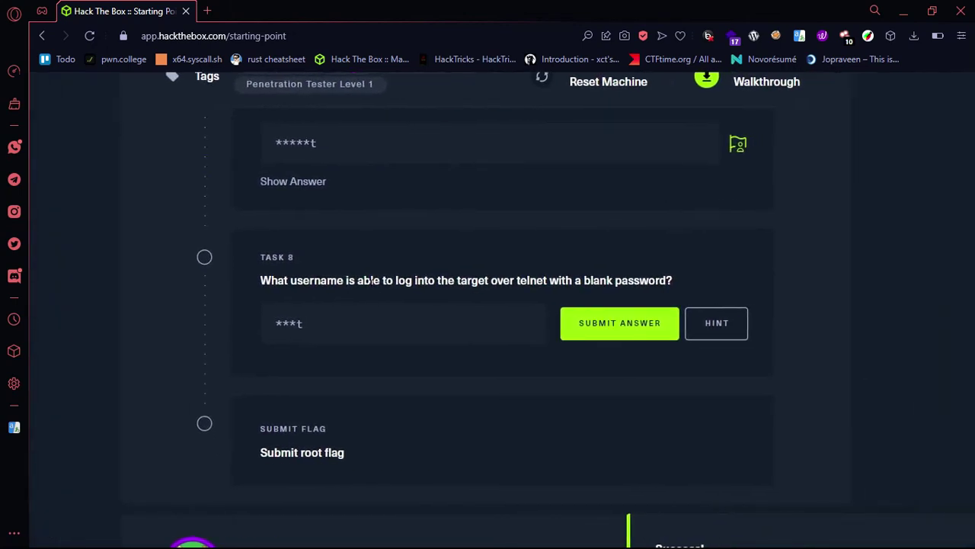
Step: Read the Task 8 blank-password username question and move to the terminal workspace
{"action": "double_click", "coordinate": [315, 281]}
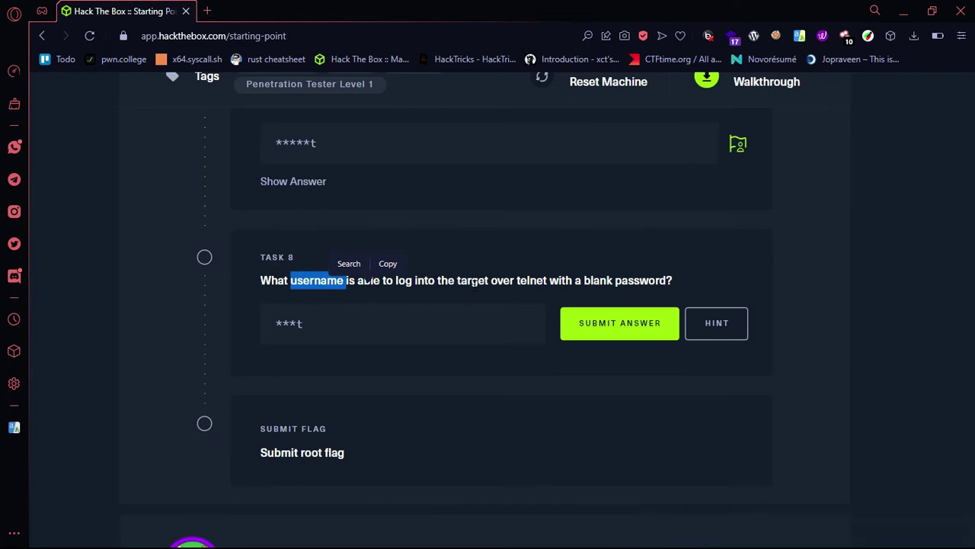
{"action": "left_click", "coordinate": [675, 289]}
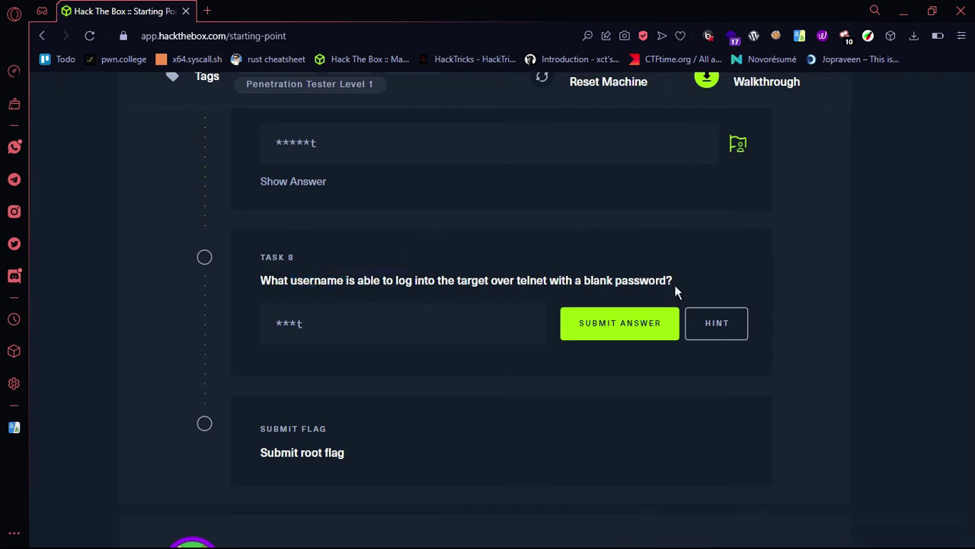
{"action": "left_click", "coordinate": [298, 331]}
{"action": "double_click", "coordinate": [318, 280]}
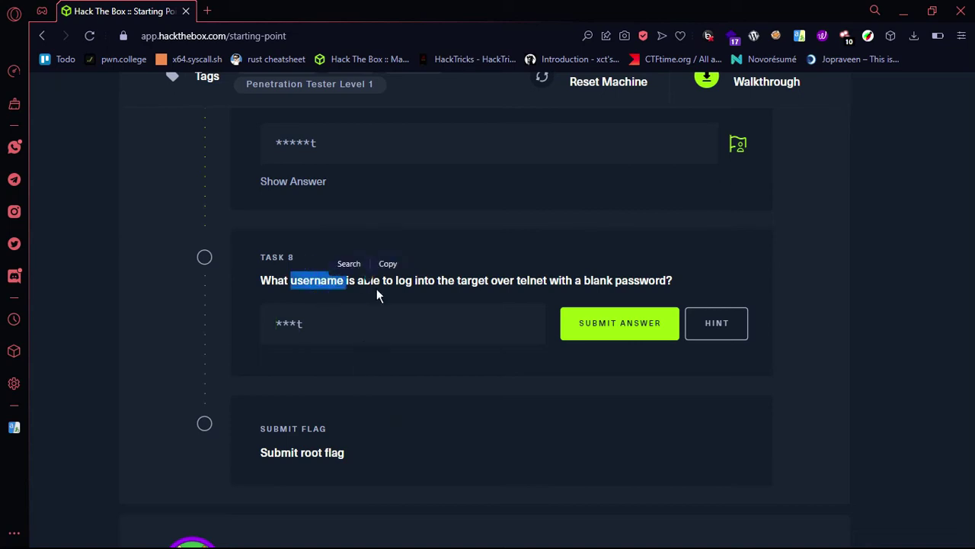
{"action": "double_click", "coordinate": [425, 281]}
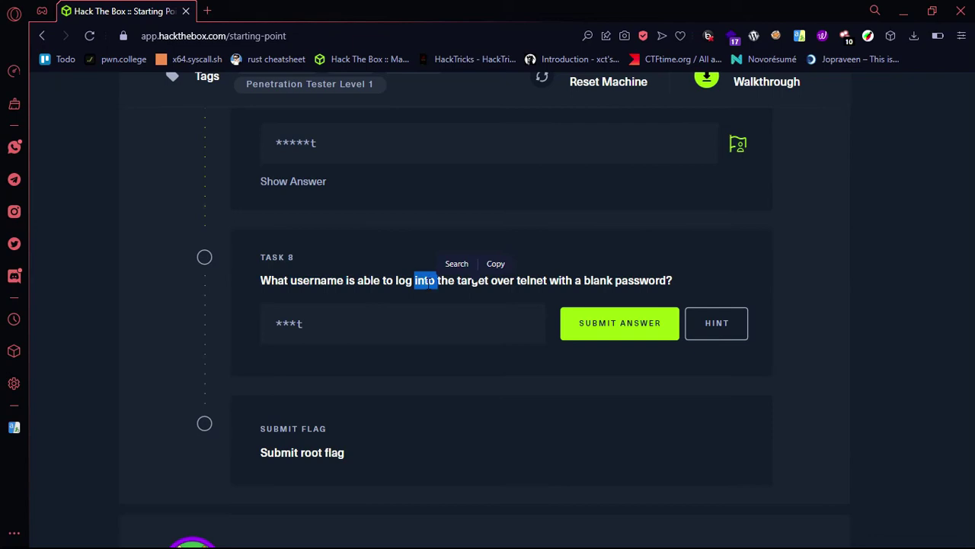
{"action": "left_click", "coordinate": [390, 282]}
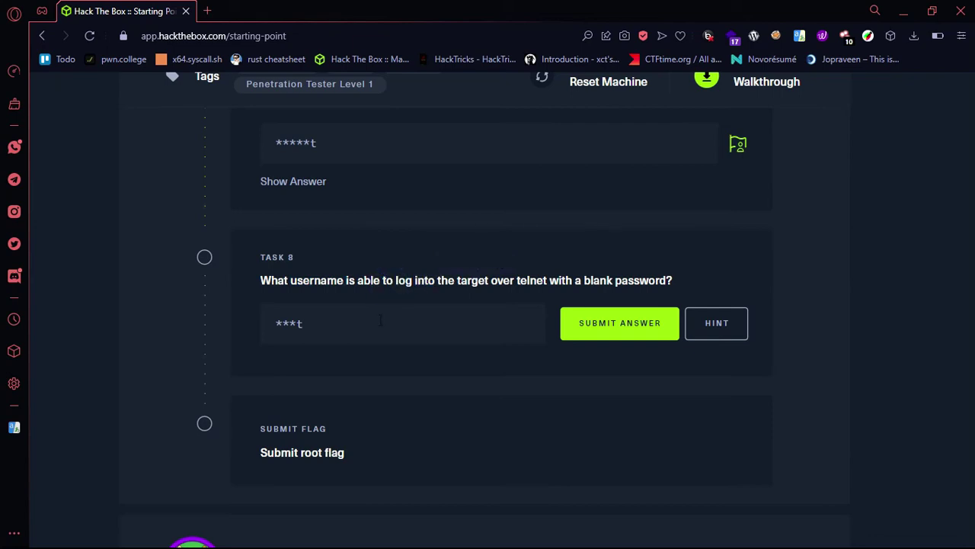
{"action": "left_click", "coordinate": [338, 333]}
{"action": "key", "text": "ctrl+super+Right"}
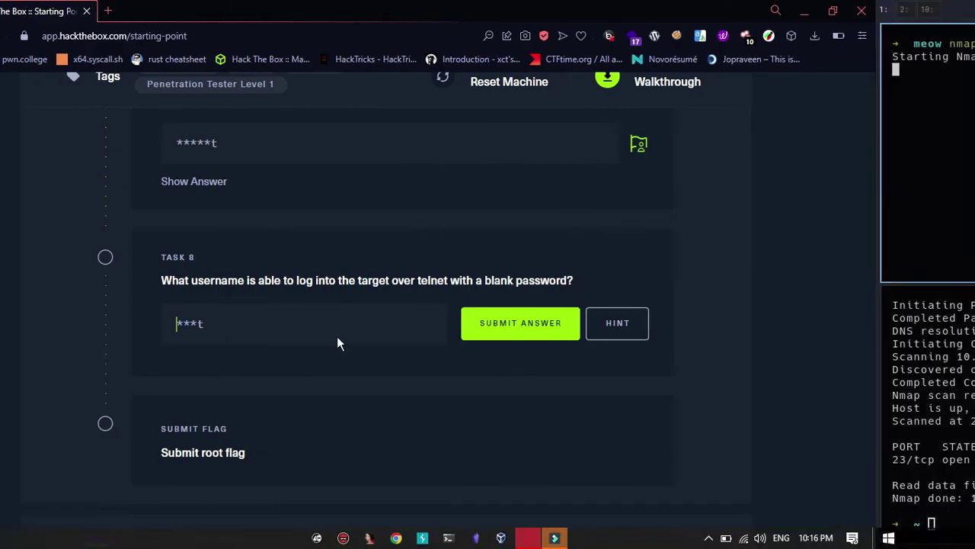
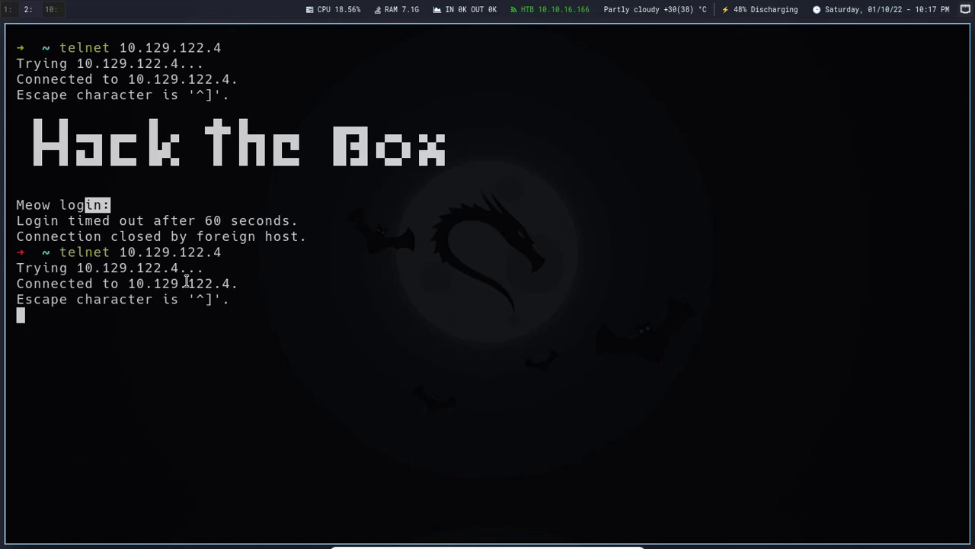
Step: Focus the terminal at the reconnected Meow login prompt, clearing the stray selection
{"action": "left_click", "coordinate": [258, 349]}
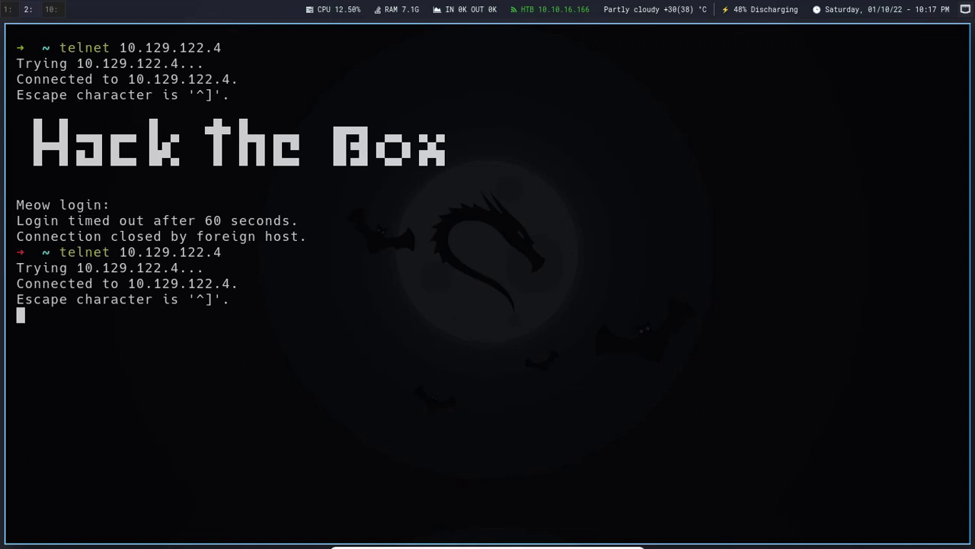
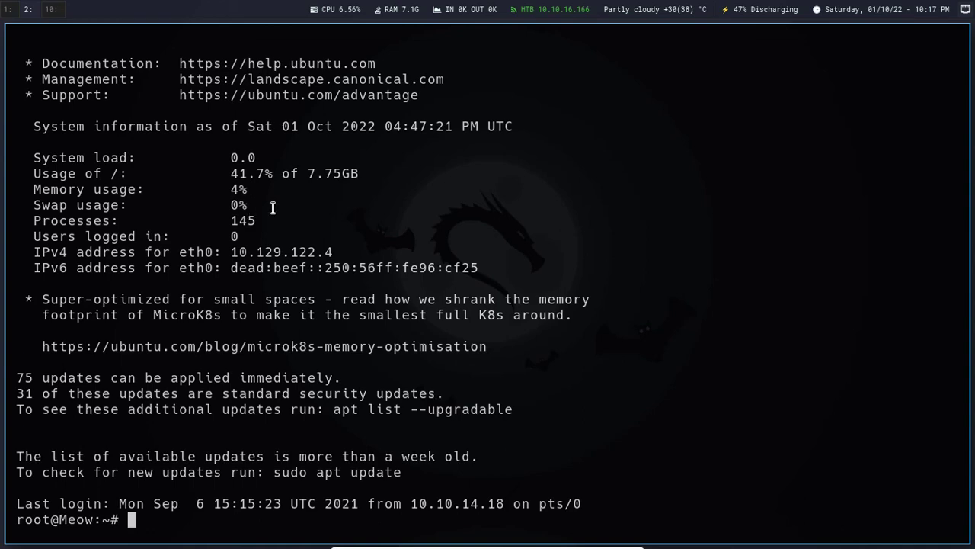
Step: Submit 'root' as the Task 8 answer, then return to the Meow root shell
{"action": "key", "text": "alt+Tab"}
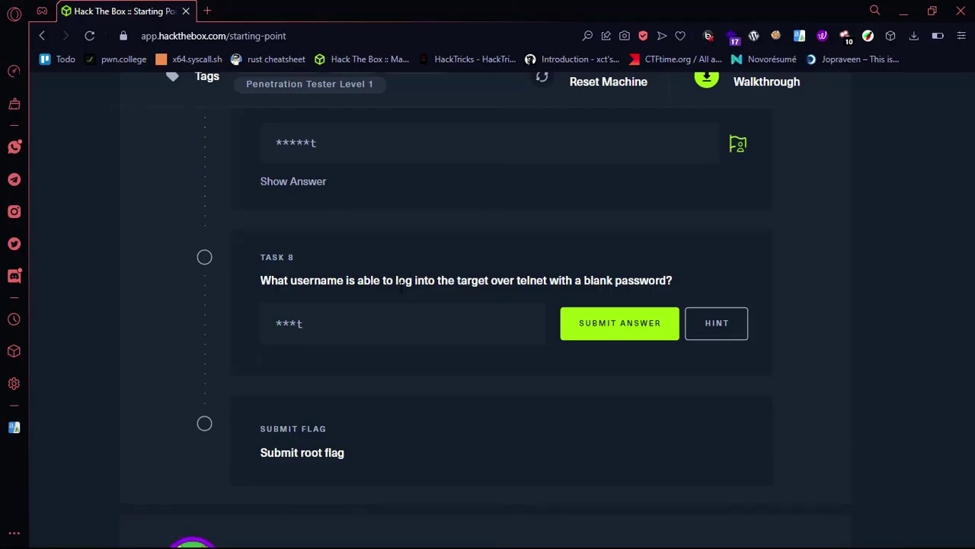
{"action": "left_click", "coordinate": [465, 338]}
{"action": "type", "text": "root"}
{"action": "left_click", "coordinate": [598, 330]}
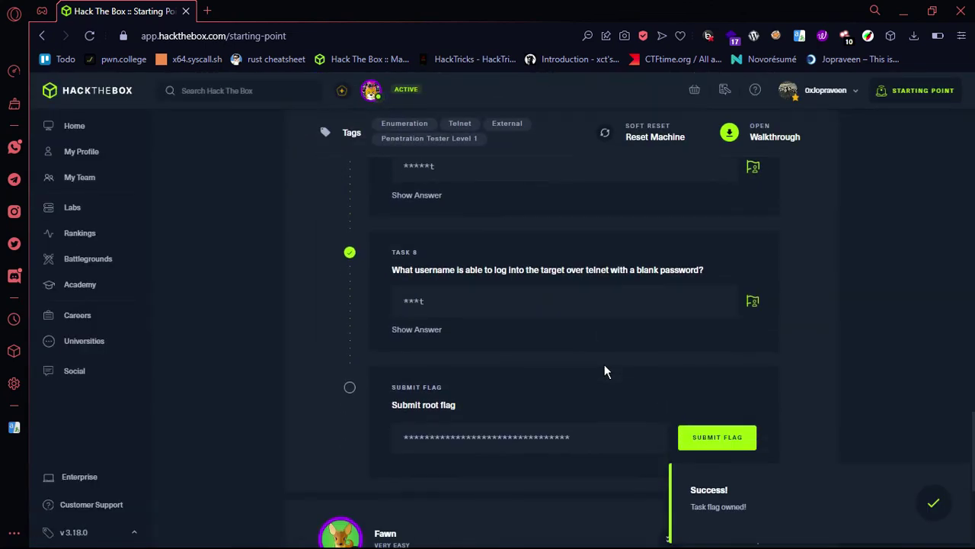
{"action": "key", "text": "super+2"}
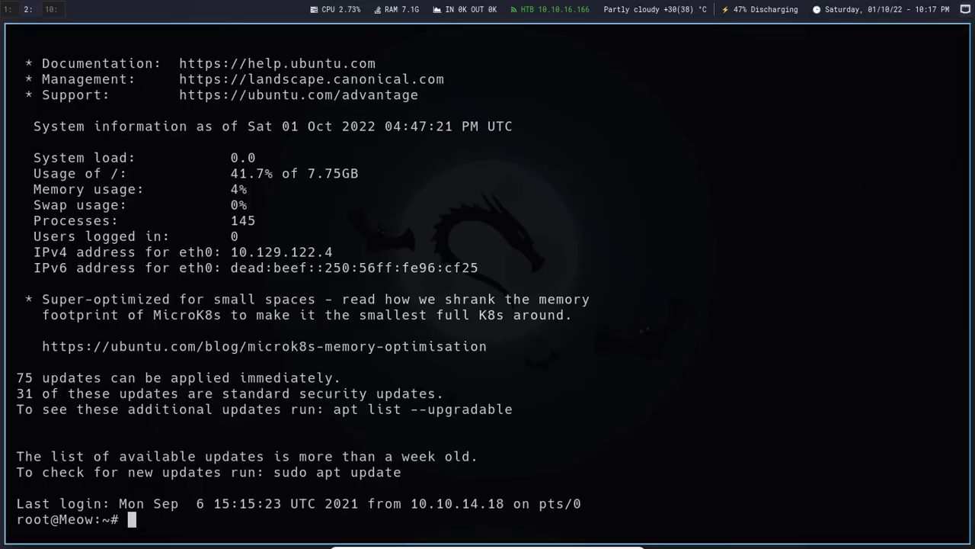
Step: Clear the screen and list root's home directory, revealing flag.txt and snap
{"action": "key", "text": "ctrl+l"}
{"action": "type", "text": "ls"}
{"action": "key", "text": "Return"}
Step: Print flag.txt with cat and select the displayed root flag hash
{"action": "type", "text": "ca"}
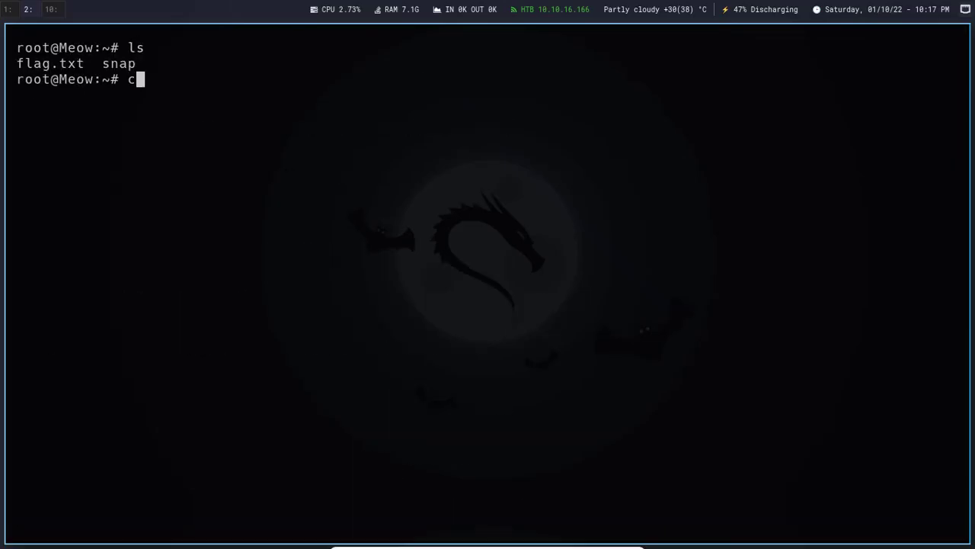
{"action": "type", "text": "t f"}
{"action": "key", "text": "Tab"}
{"action": "type", "text": "la"}
{"action": "key", "text": "BackSpace"}
{"action": "key", "text": "Return"}
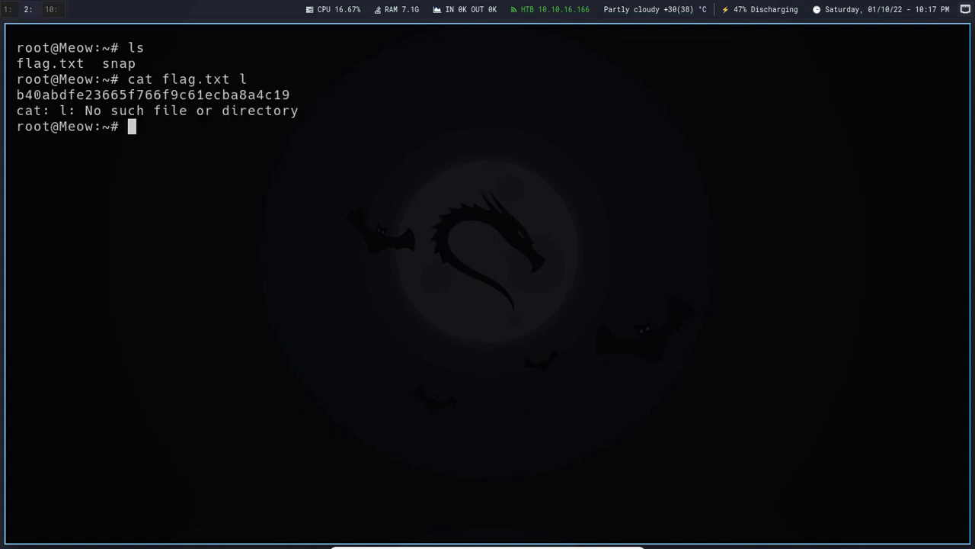
{"action": "double_click", "coordinate": [231, 94]}
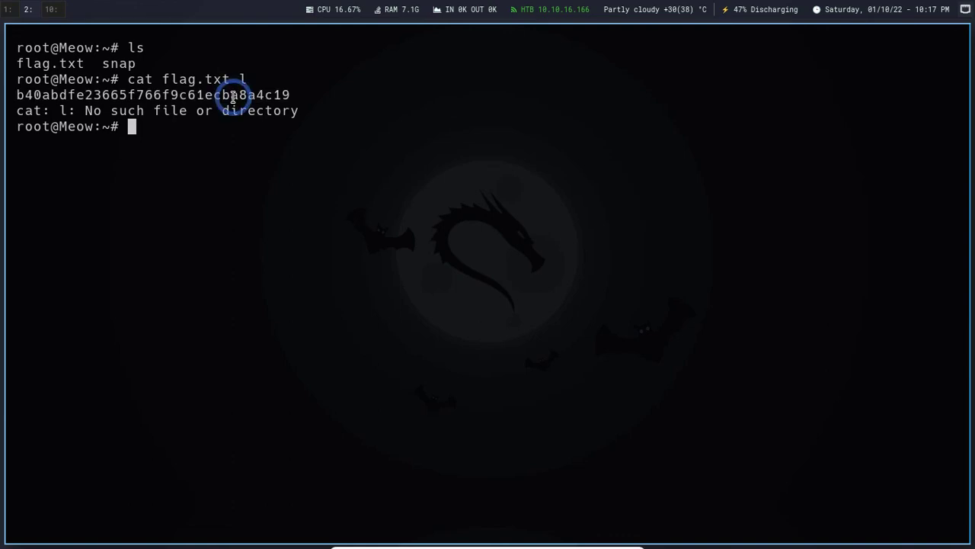
{"action": "key", "text": "super+1"}
Step: Paste the copied hash as the root flag, submit it, and dismiss the pwned congratulations
{"action": "left_click", "coordinate": [419, 438]}
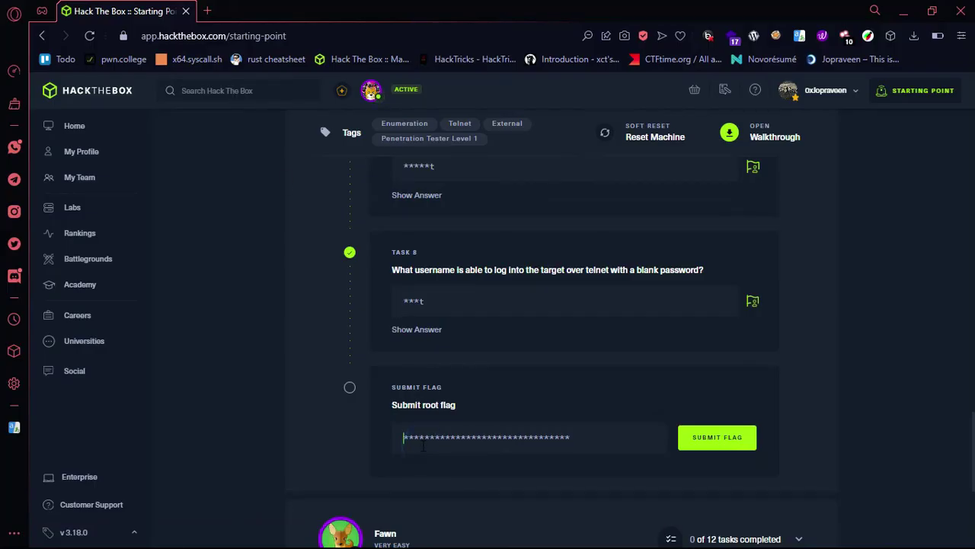
{"action": "type", "text": "b40abdfe23665f766f9c61ecba8a4c19"}
{"action": "left_click", "coordinate": [697, 434]}
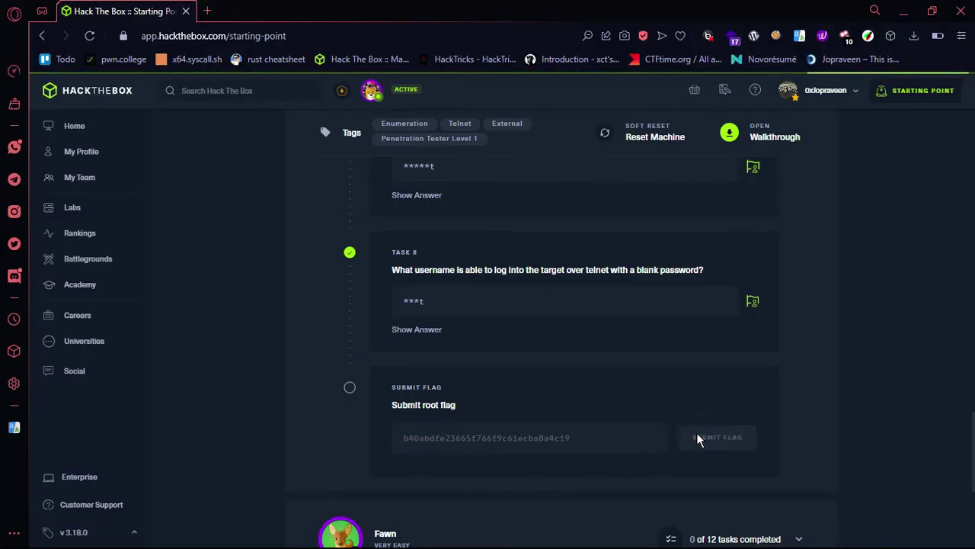
{"action": "scroll", "coordinate": [693, 411], "scroll_direction": "up", "scroll_amount": 8}
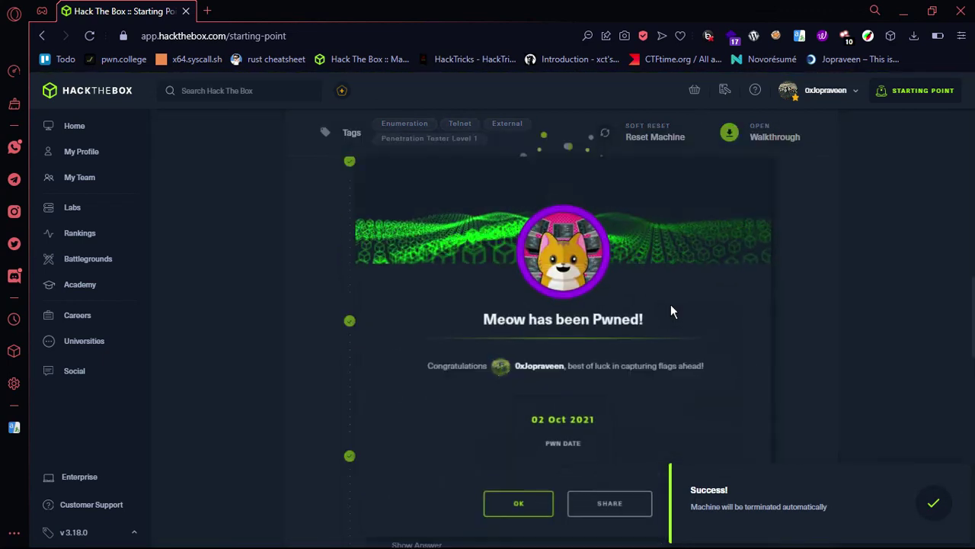
{"action": "left_click", "coordinate": [517, 499]}
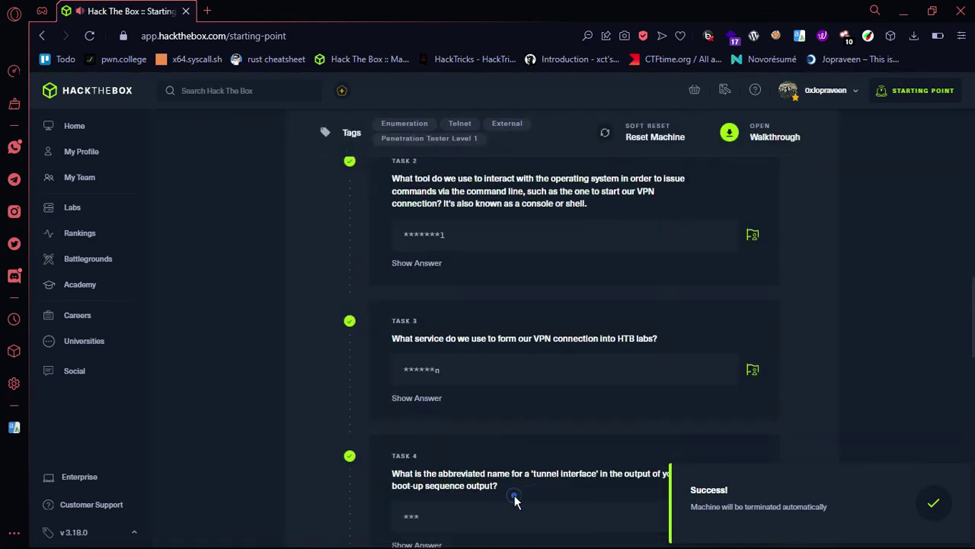
{"action": "scroll", "coordinate": [522, 412], "scroll_direction": "up", "scroll_amount": 7}
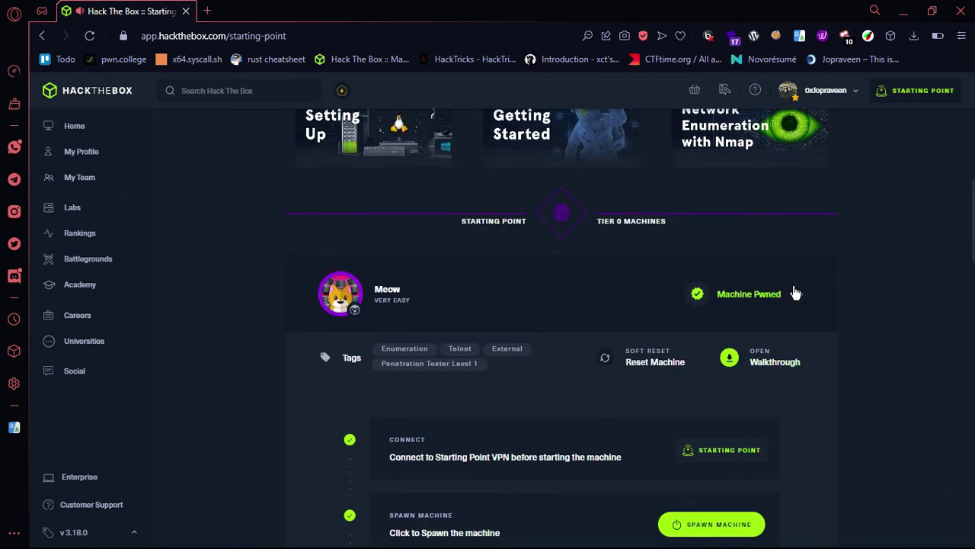
Step: Scroll the Tier 0 list showing Fawn, Dancing, Redeemer, Explosion and Preignition at 0 tasks
{"action": "scroll", "coordinate": [531, 250], "scroll_direction": "up", "scroll_amount": 1}
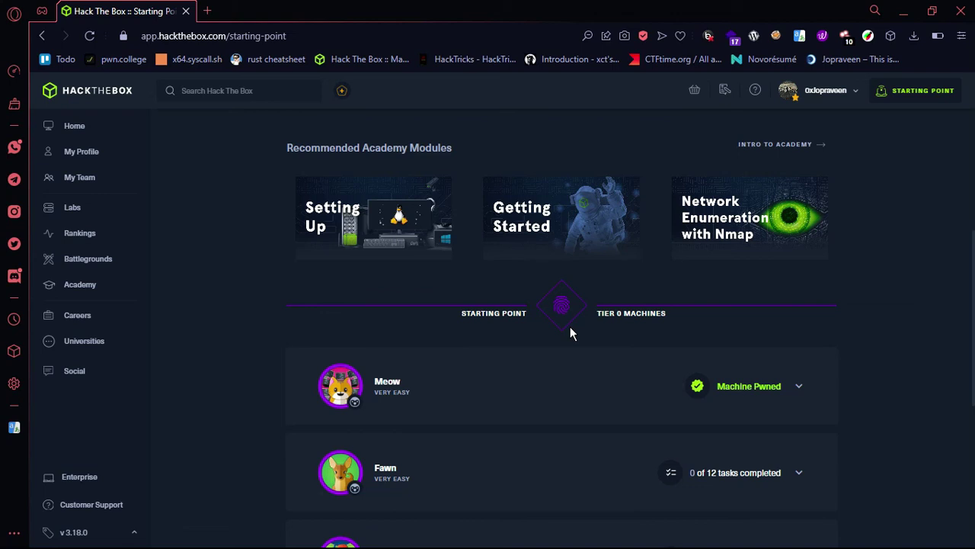
{"action": "scroll", "coordinate": [570, 329], "scroll_direction": "down", "scroll_amount": 2}
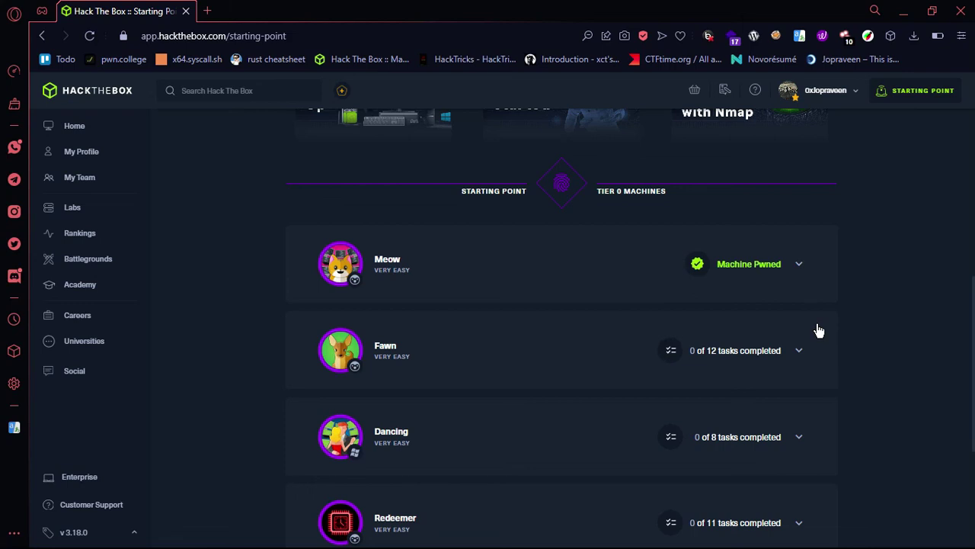
{"action": "scroll", "coordinate": [819, 330], "scroll_direction": "down", "scroll_amount": 1}
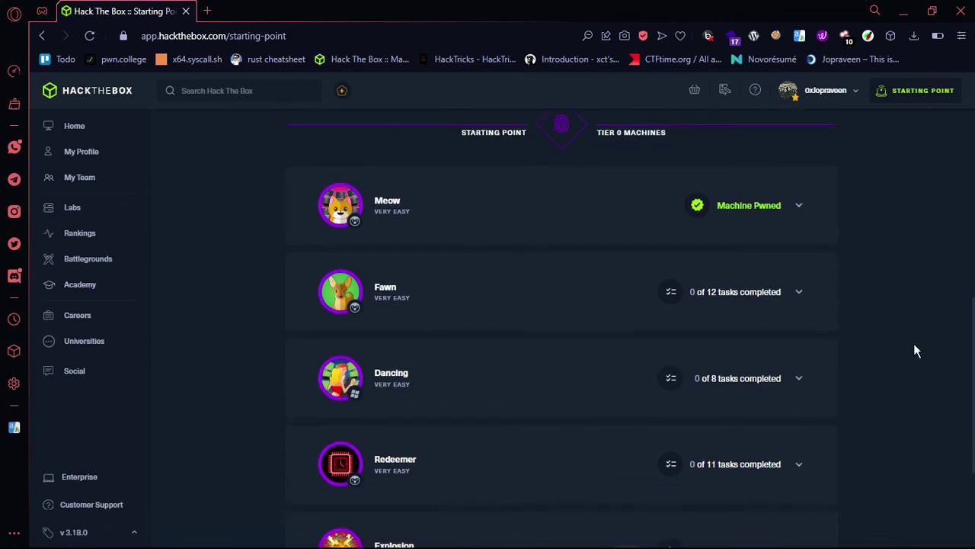
{"action": "scroll", "coordinate": [917, 350], "scroll_direction": "down", "scroll_amount": 2}
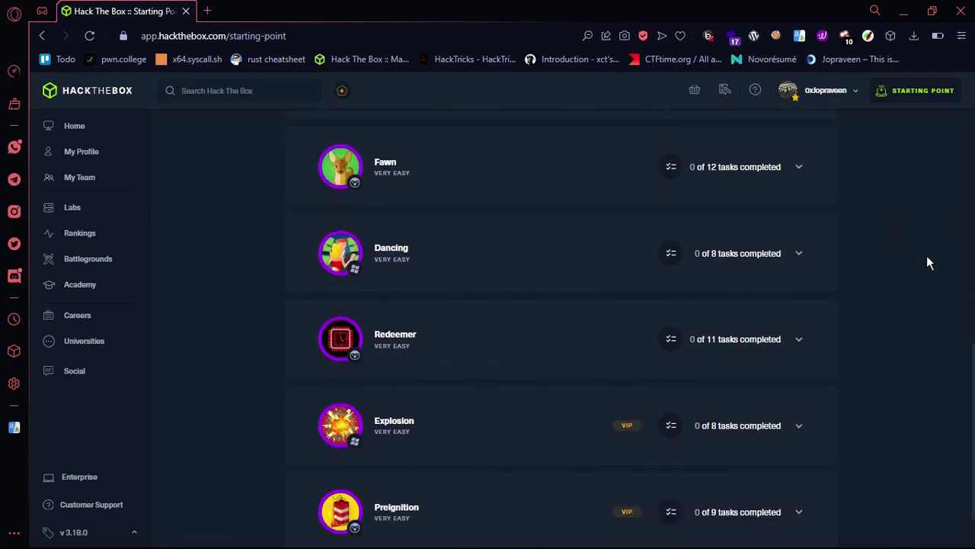
{"action": "scroll", "coordinate": [929, 262], "scroll_direction": "down", "scroll_amount": 1}
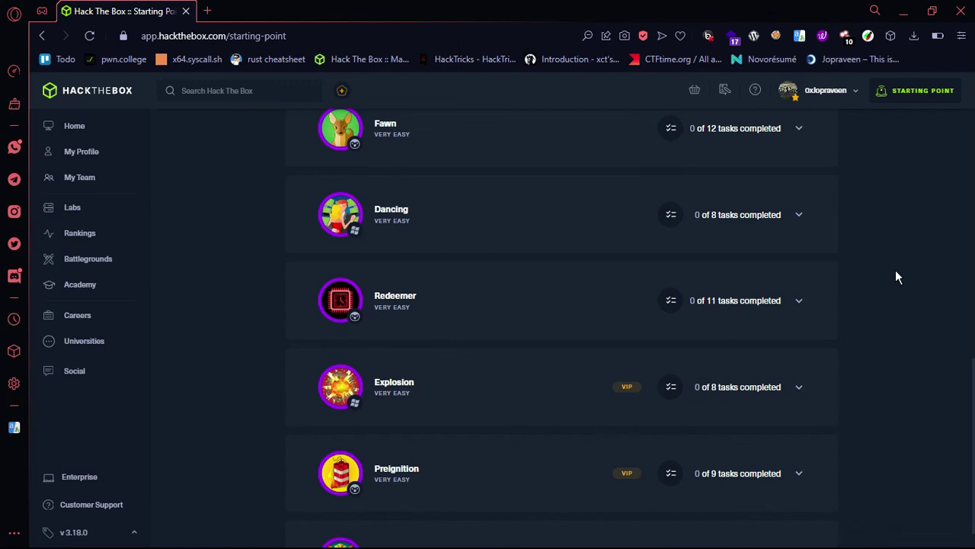